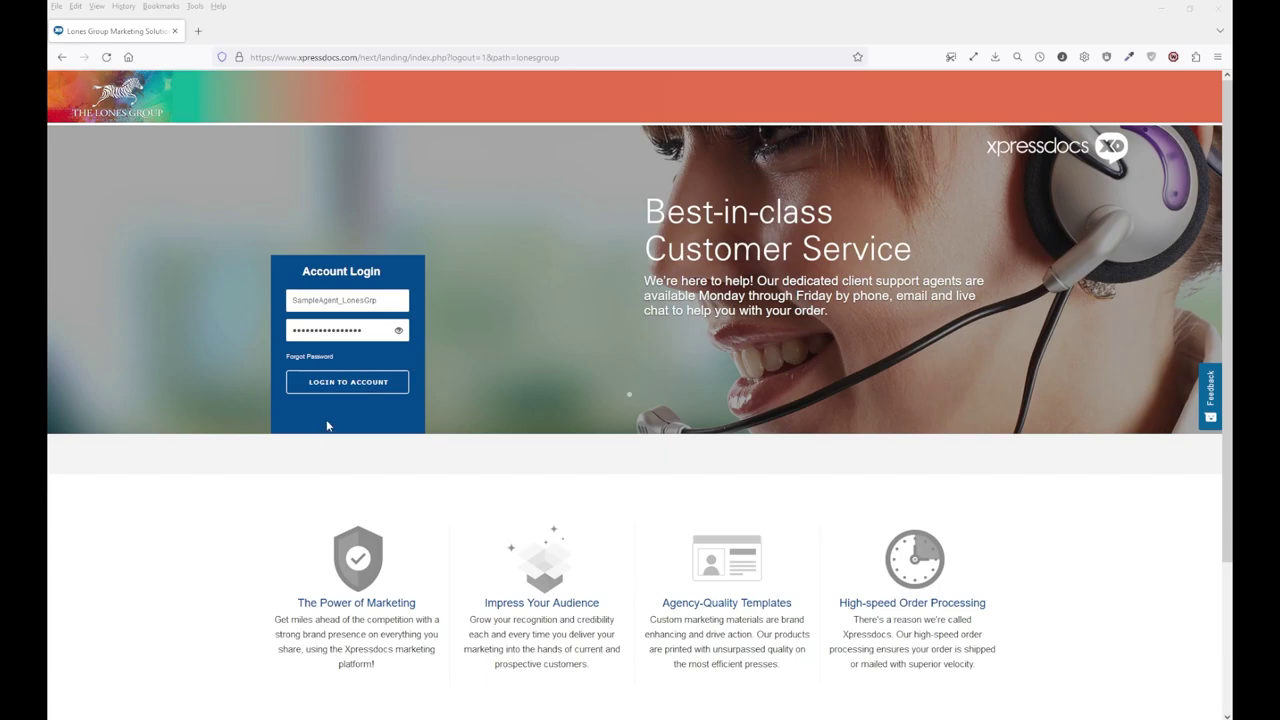
Step: Log in to the Xpressdocs agent account
left_click(347, 382)
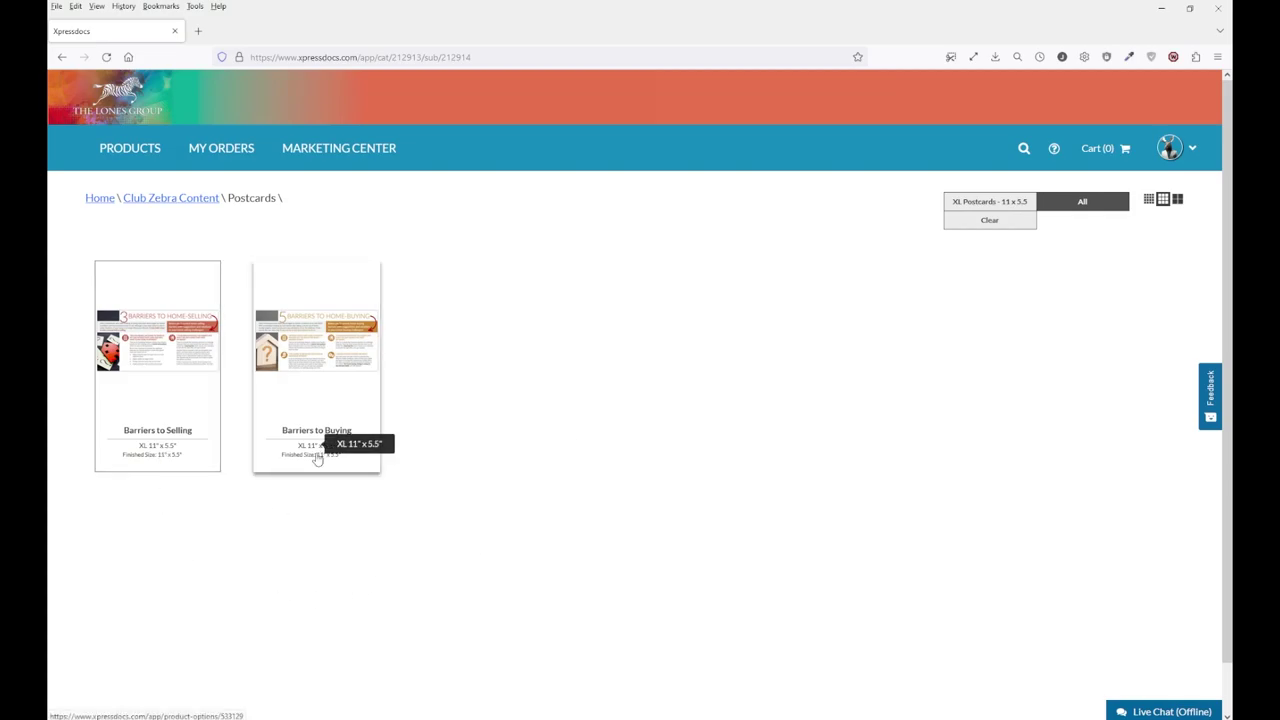
Step: Open Barriers to Buying, keep Gloss Coating, disable PDF Download, and start customizing
left_click(330, 366)
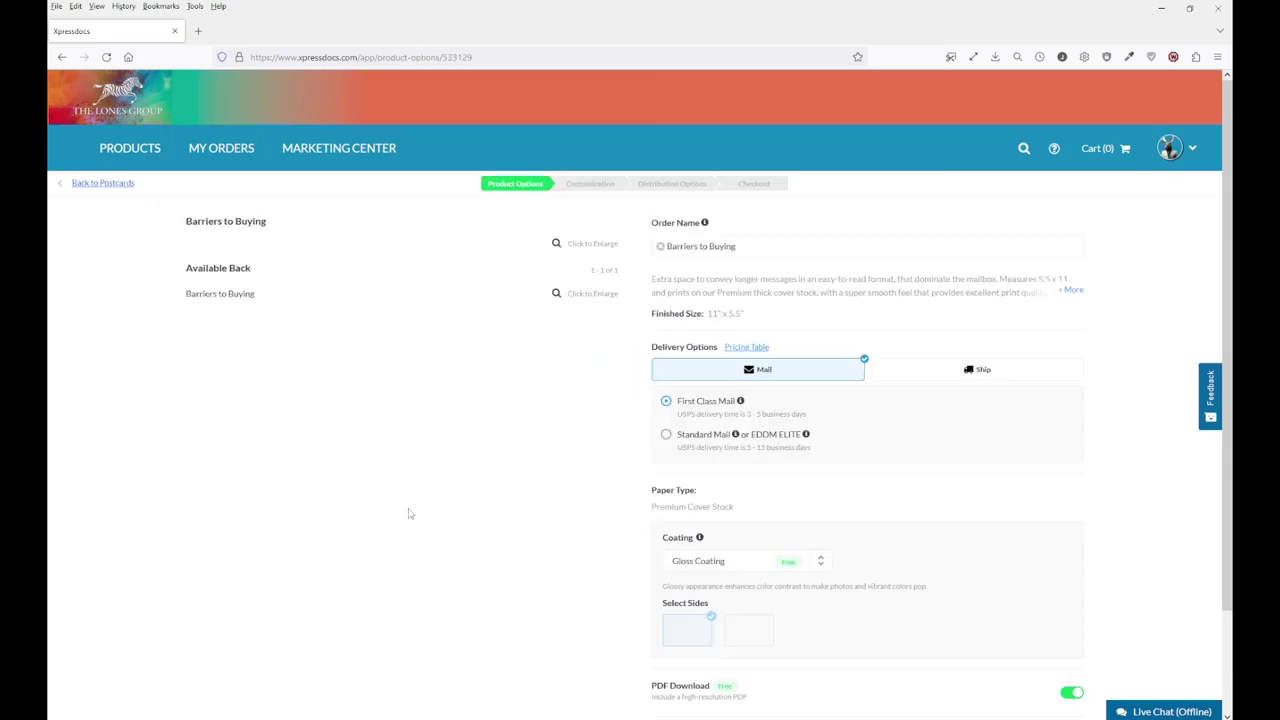
scroll(1014, 511, "down", 2)
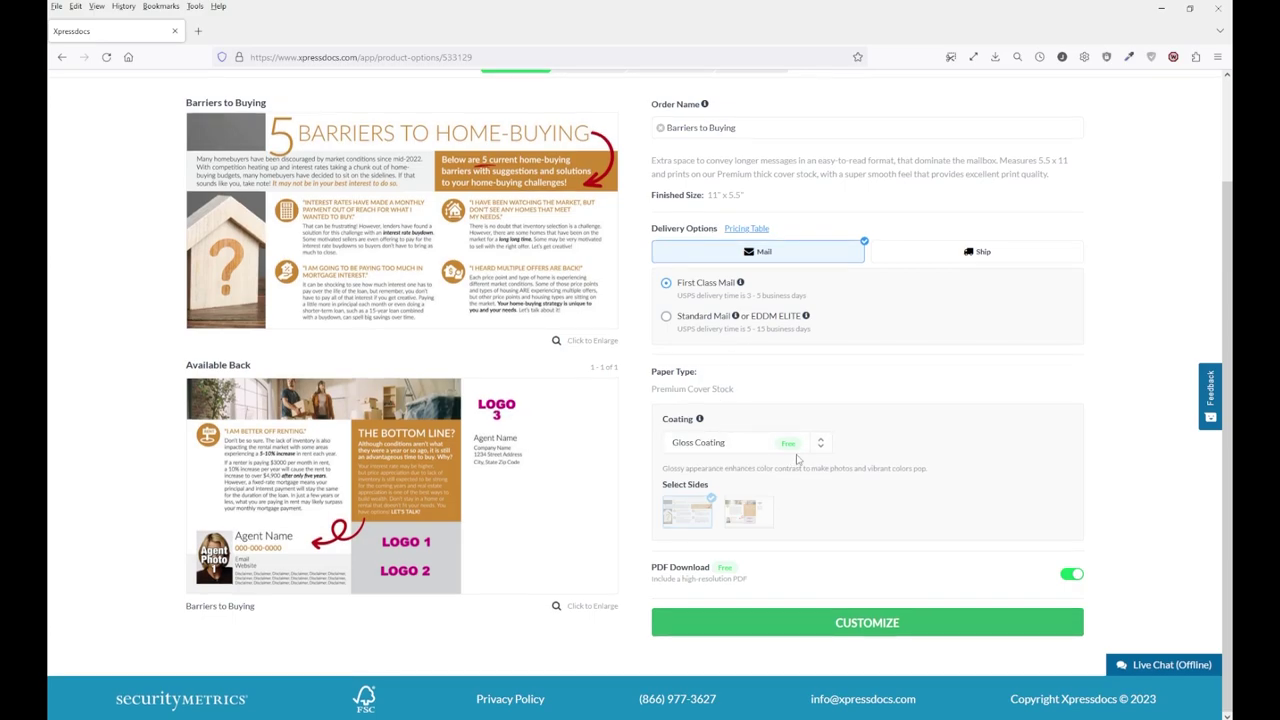
left_click(819, 442)
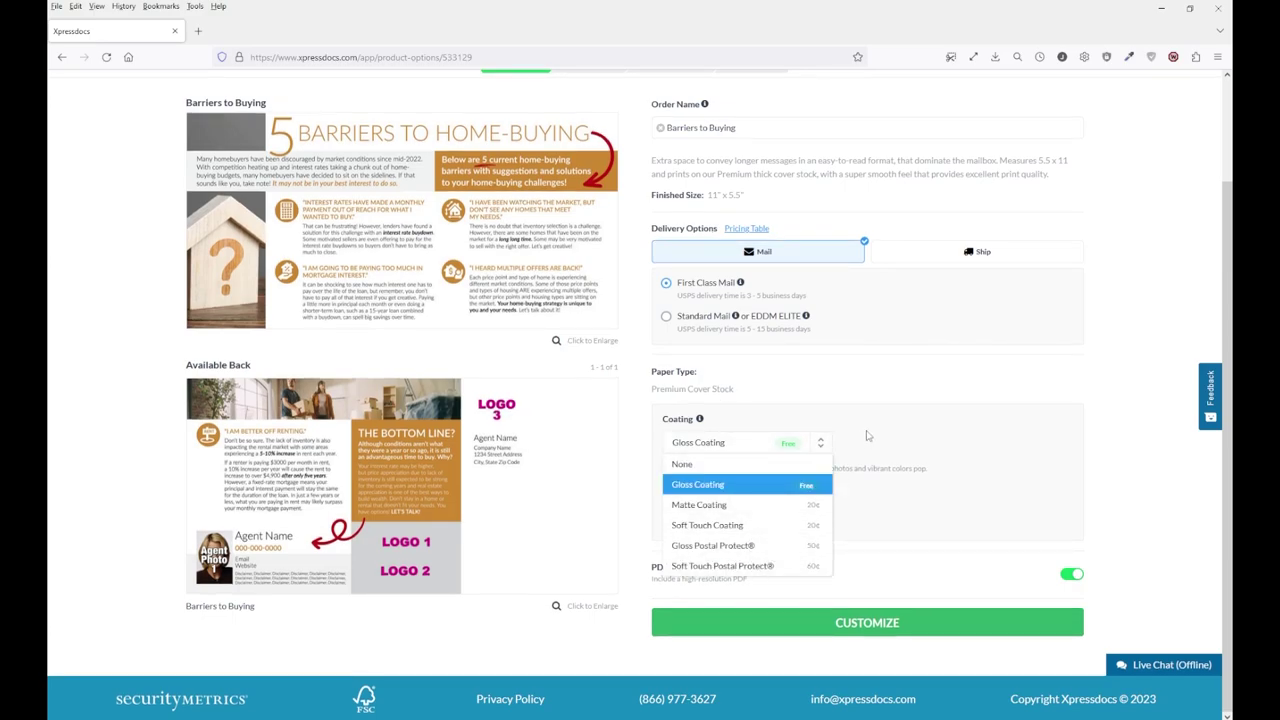
left_click(754, 492)
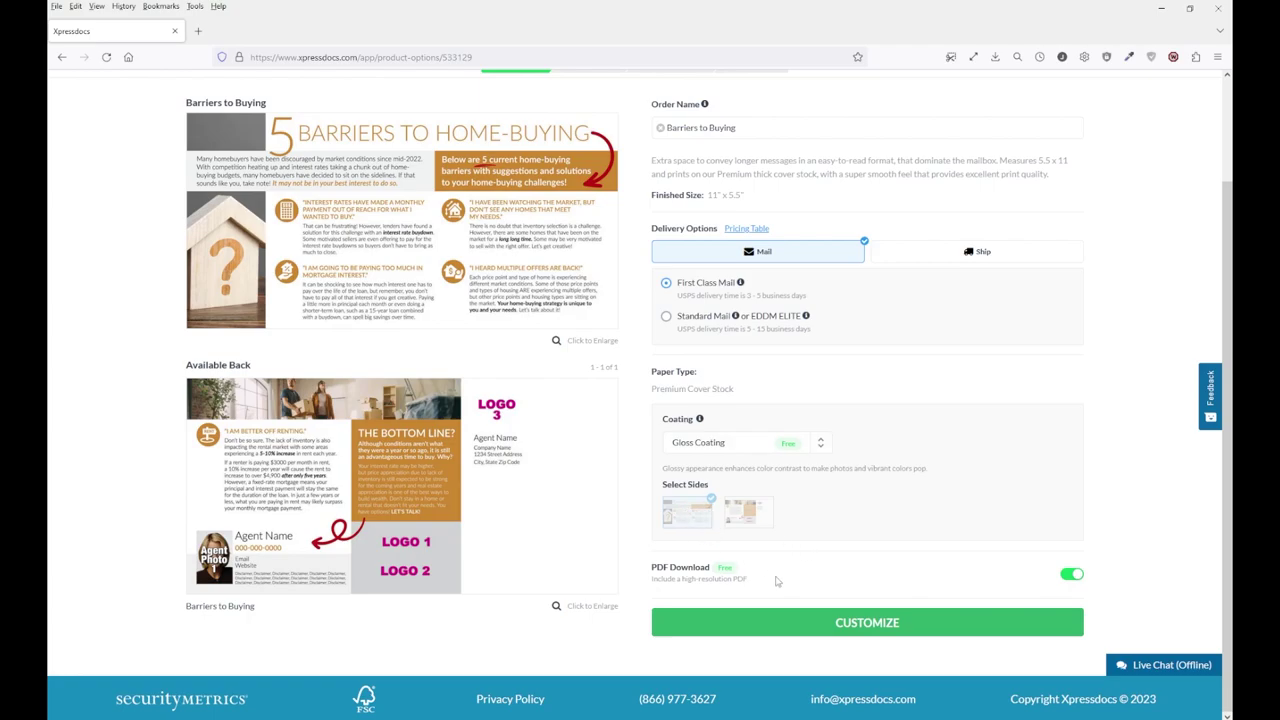
left_click(1068, 578)
left_click(872, 627)
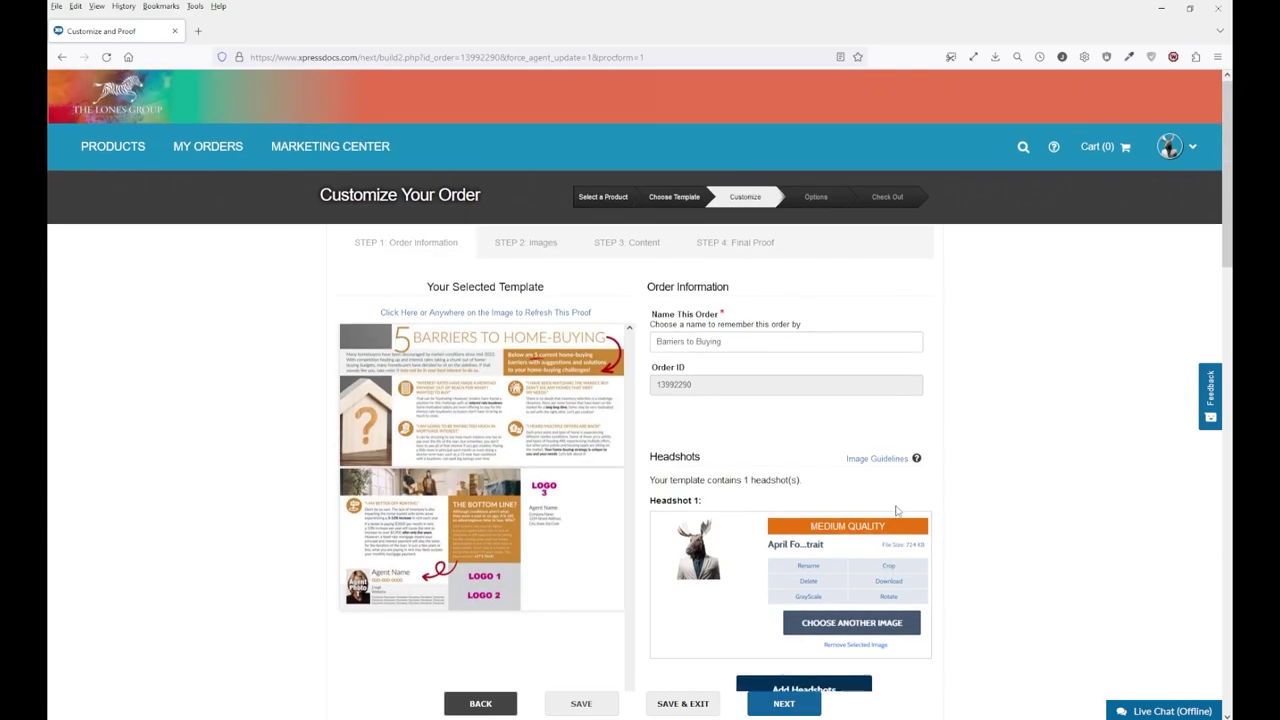
Step: Upload XD Portrait.jpg as the default headshot and place it in Headshot 1
scroll(662, 375, "down", 1)
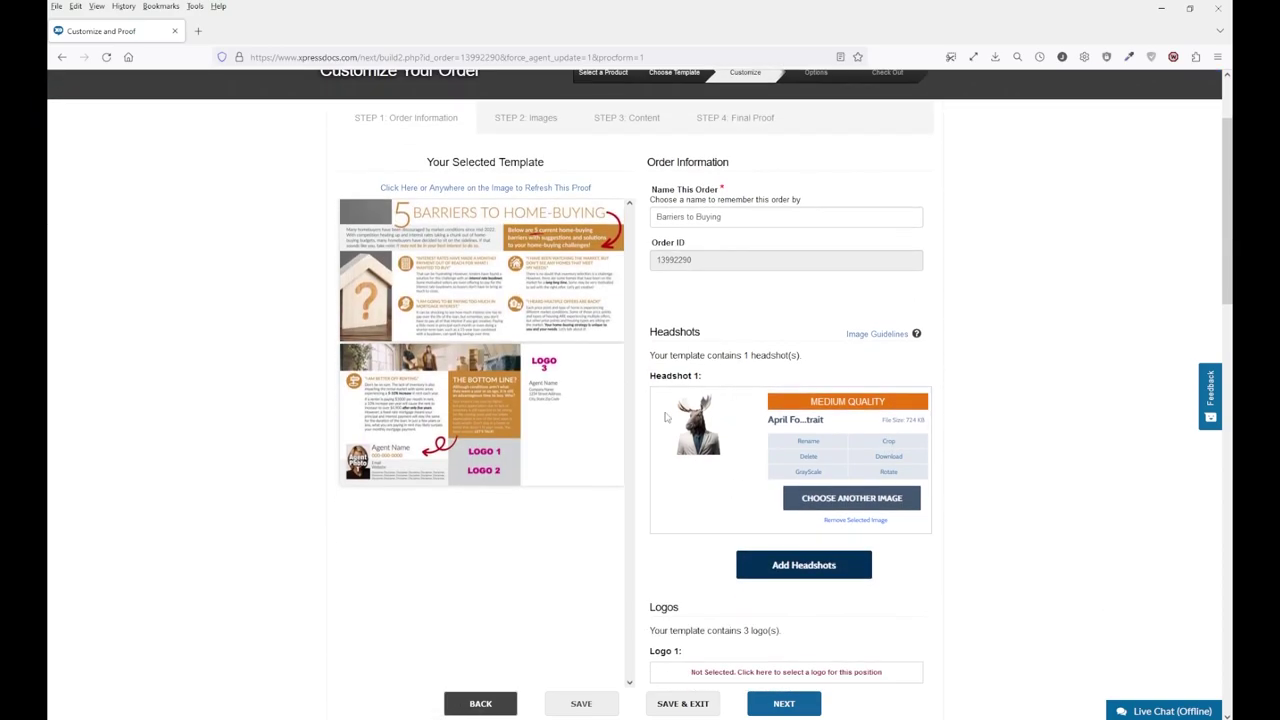
left_click(795, 566)
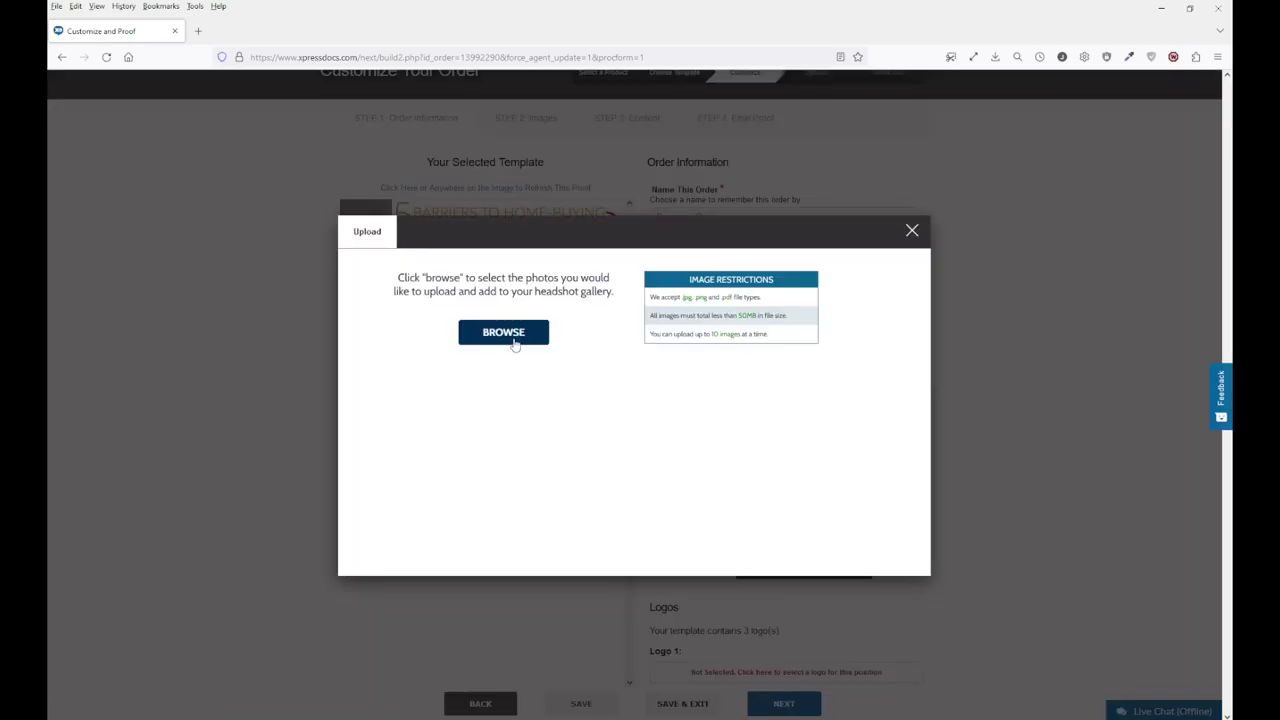
left_click(514, 343)
left_click(338, 203)
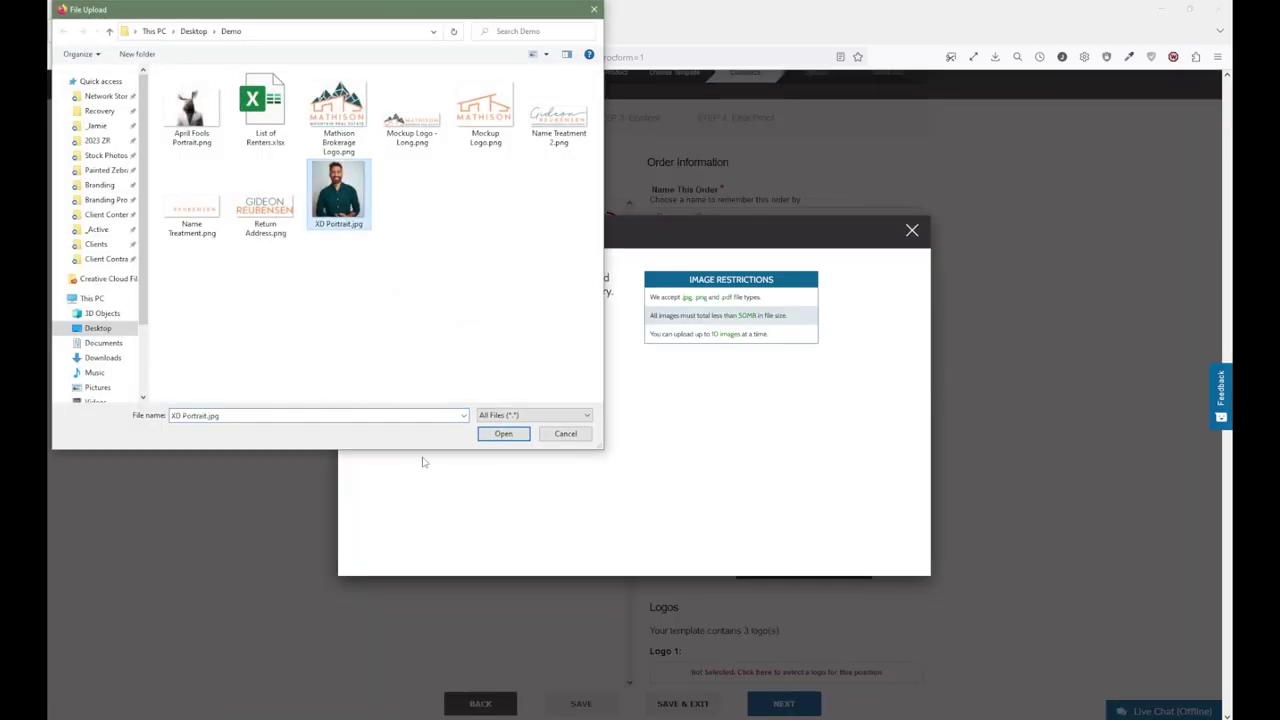
left_click(505, 434)
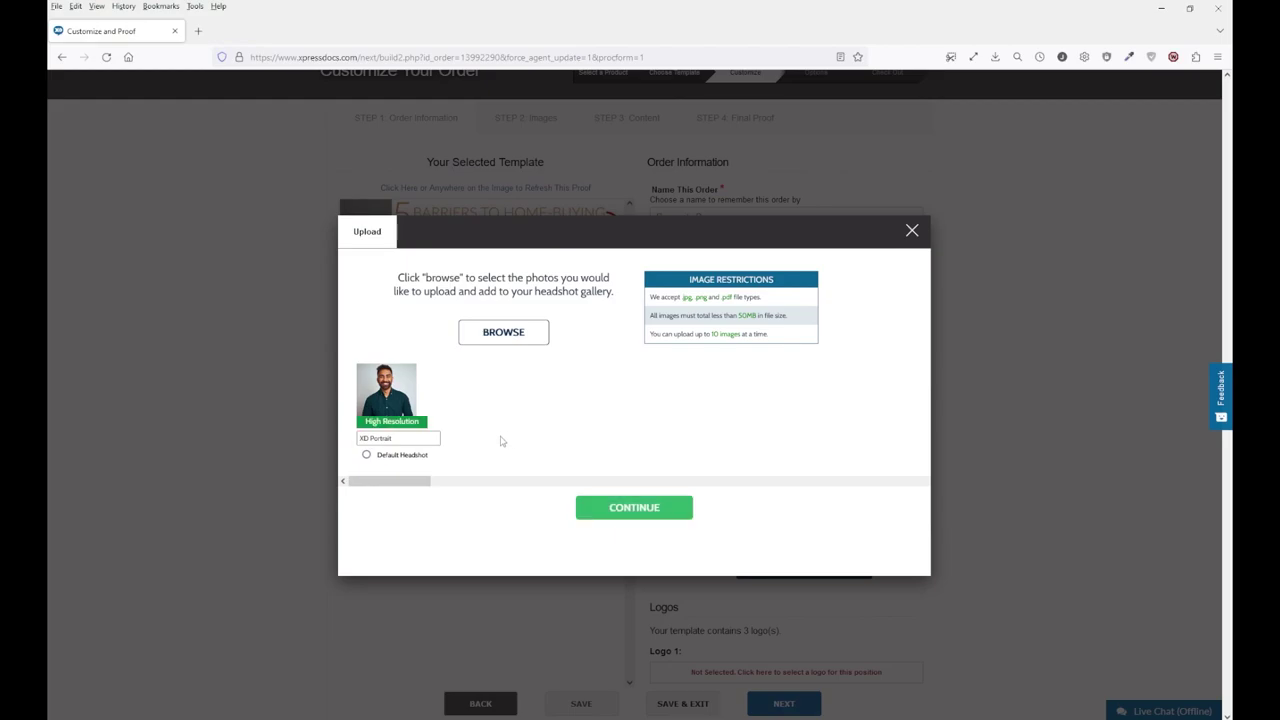
left_click(366, 455)
left_click(623, 516)
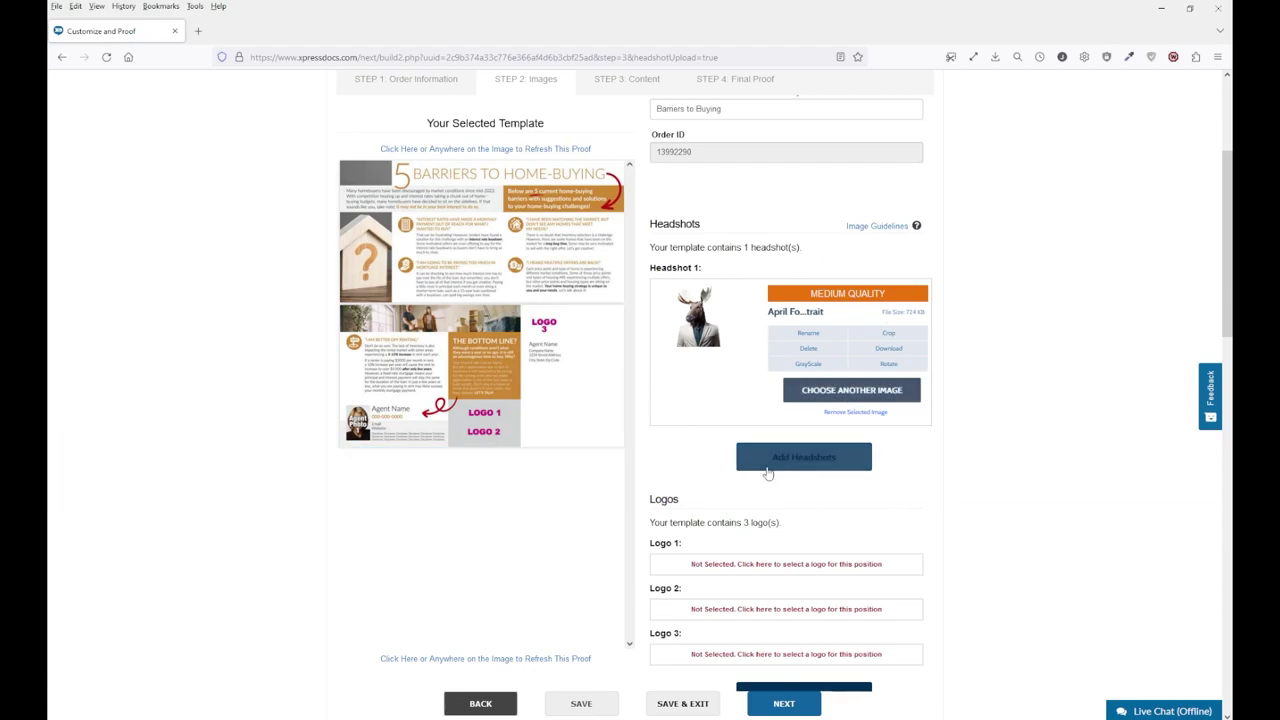
left_click(862, 389)
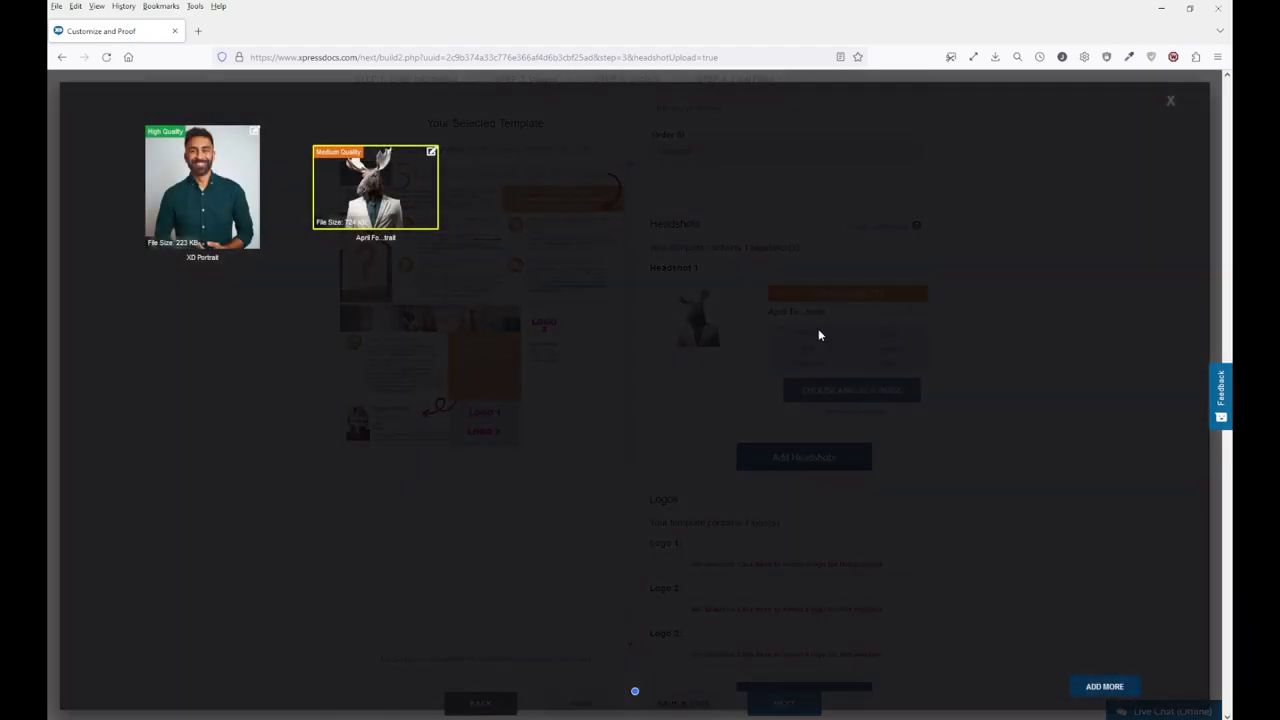
left_click(227, 176)
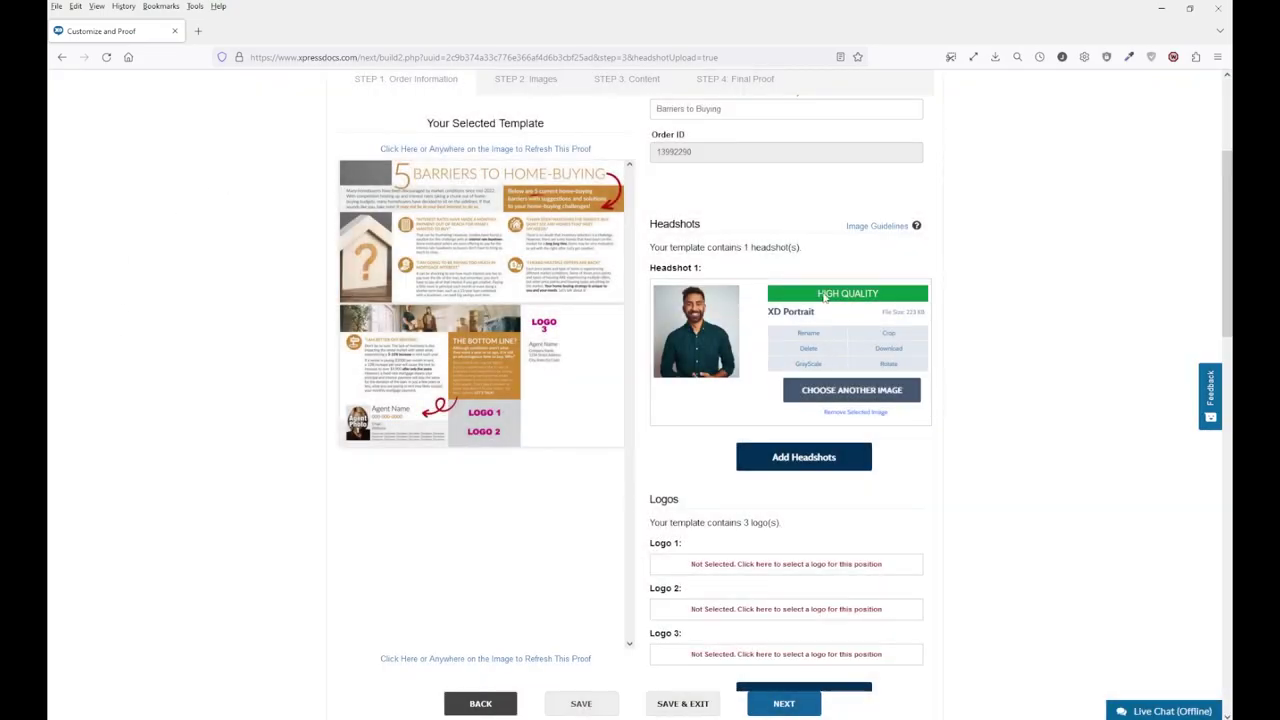
Step: Fill Logo 1 with the teal Mathison logo, then Name Treatment 2 and Brokerage - Long
scroll(680, 400, "down", 5)
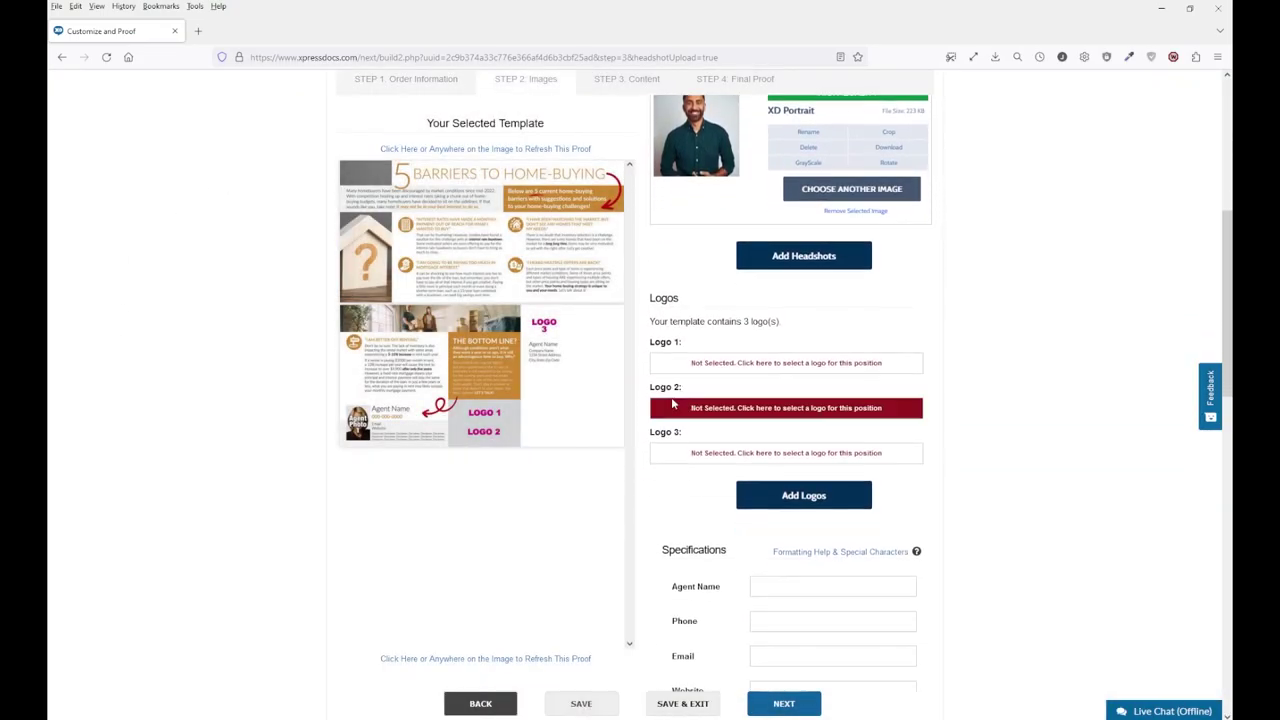
mouse_move(555, 325)
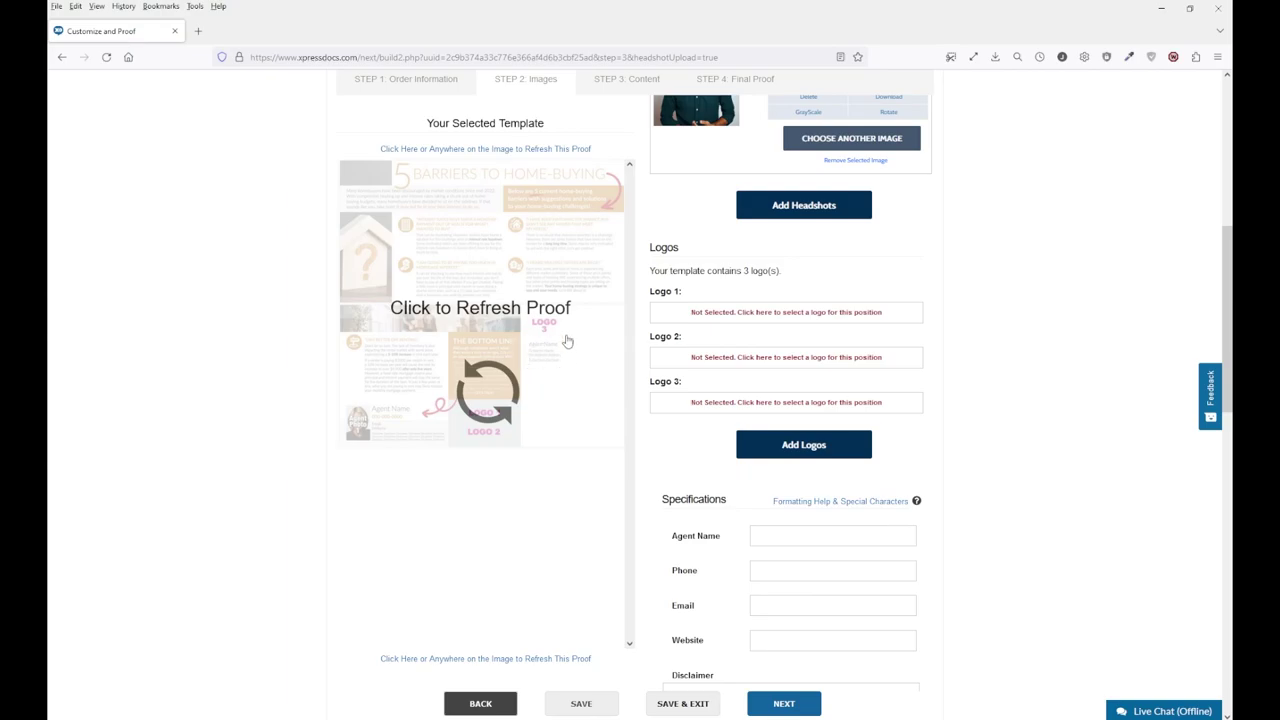
left_click(815, 312)
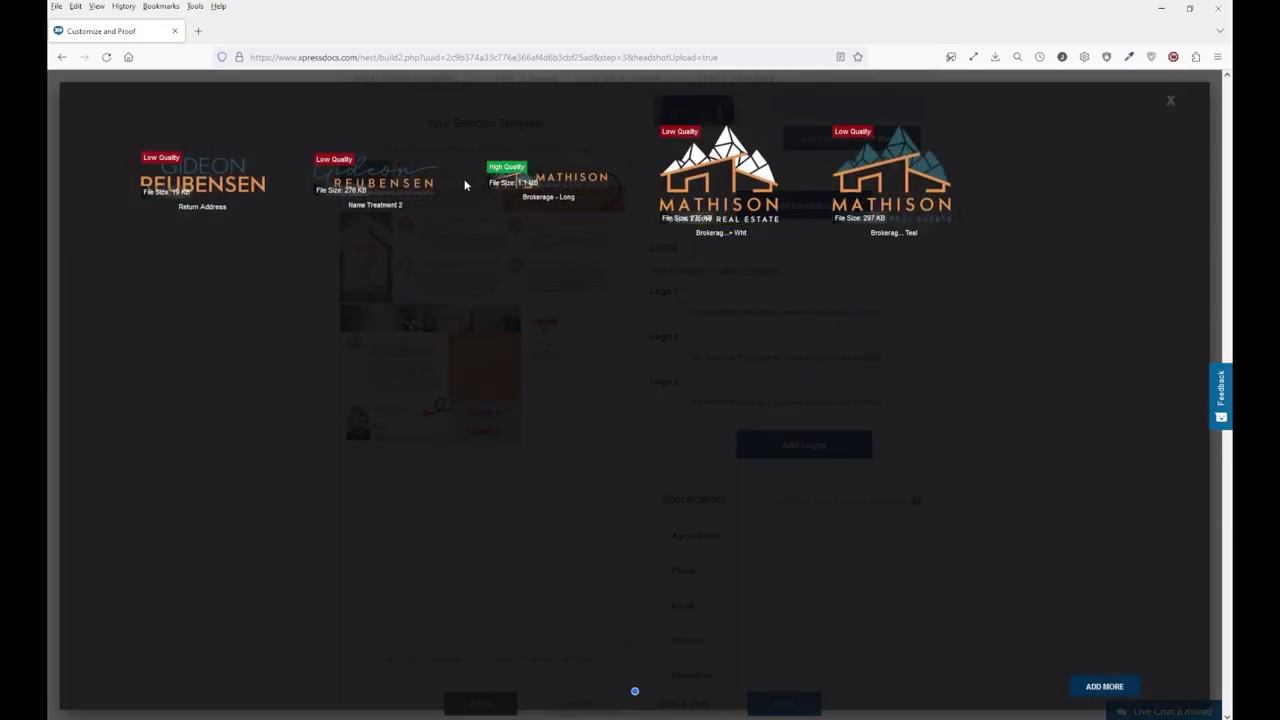
left_click(891, 178)
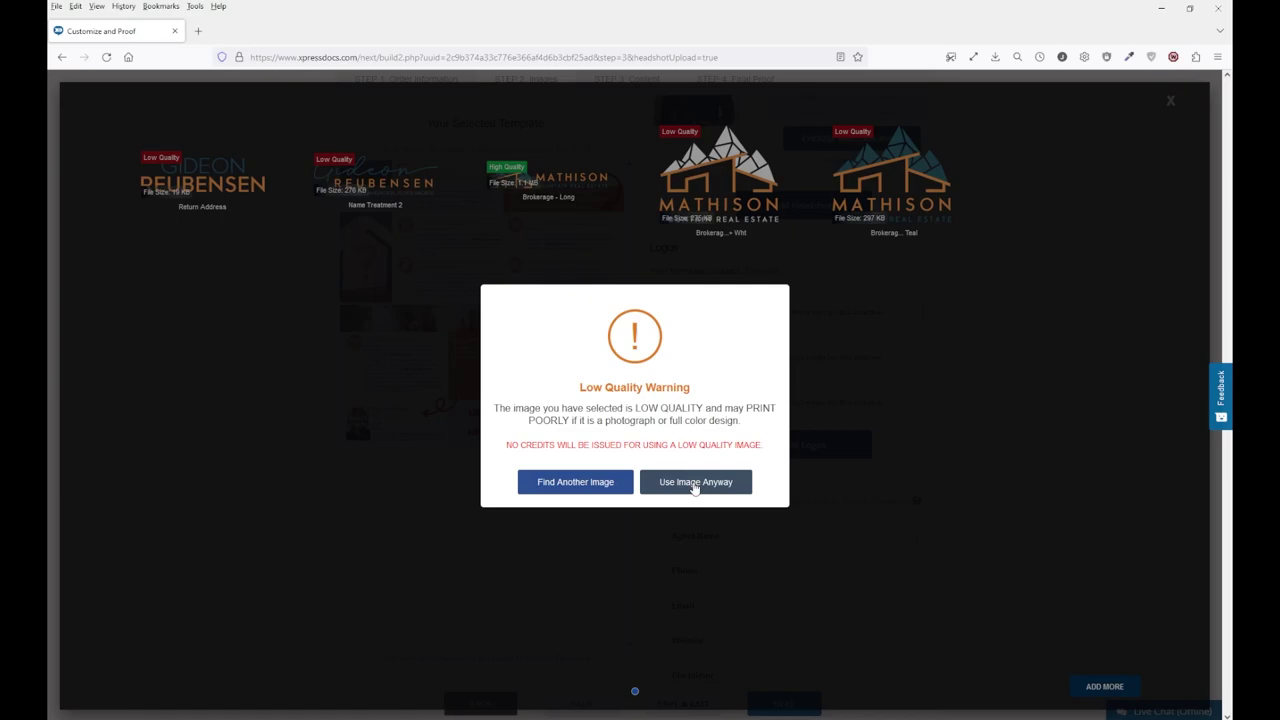
left_click(694, 482)
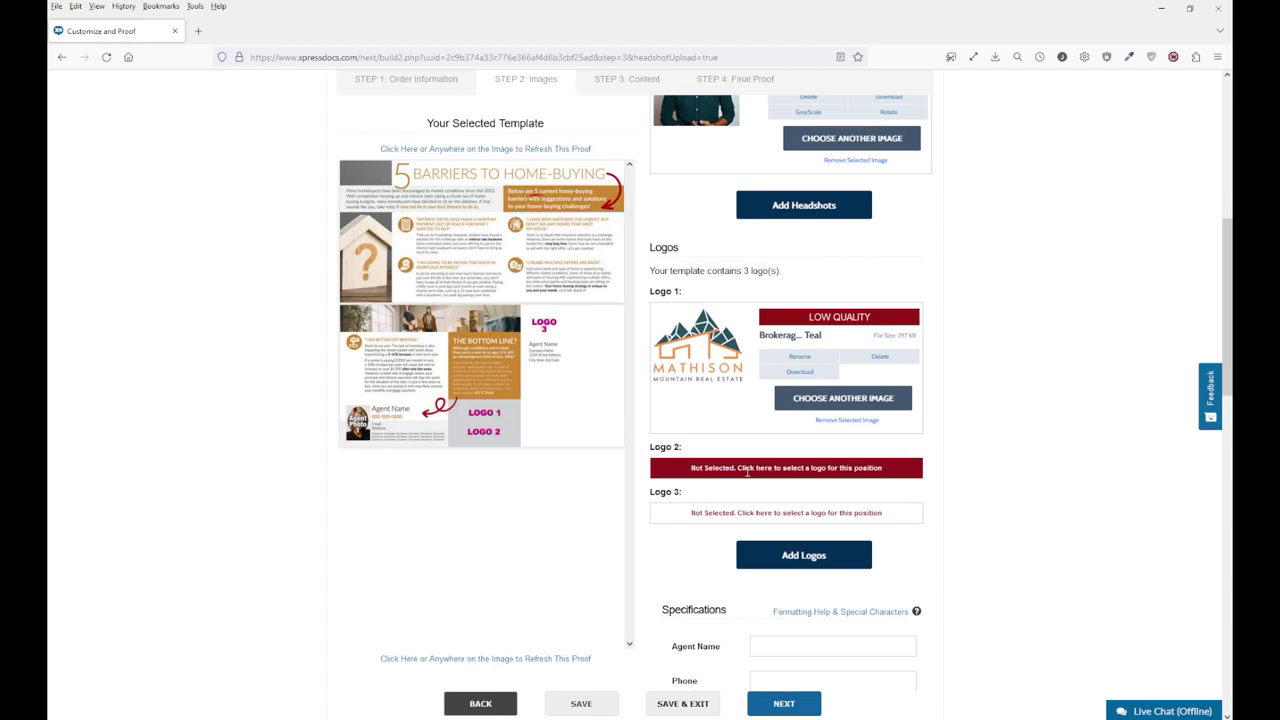
left_click(747, 471)
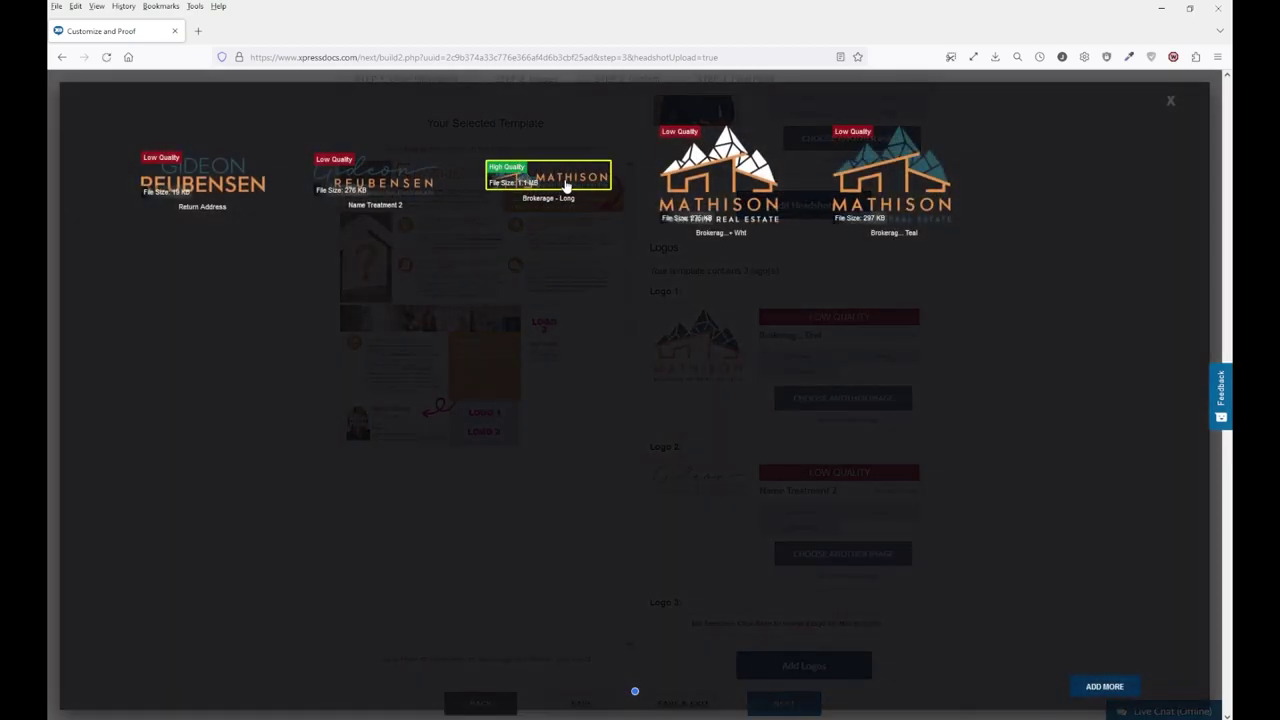
left_click(550, 180)
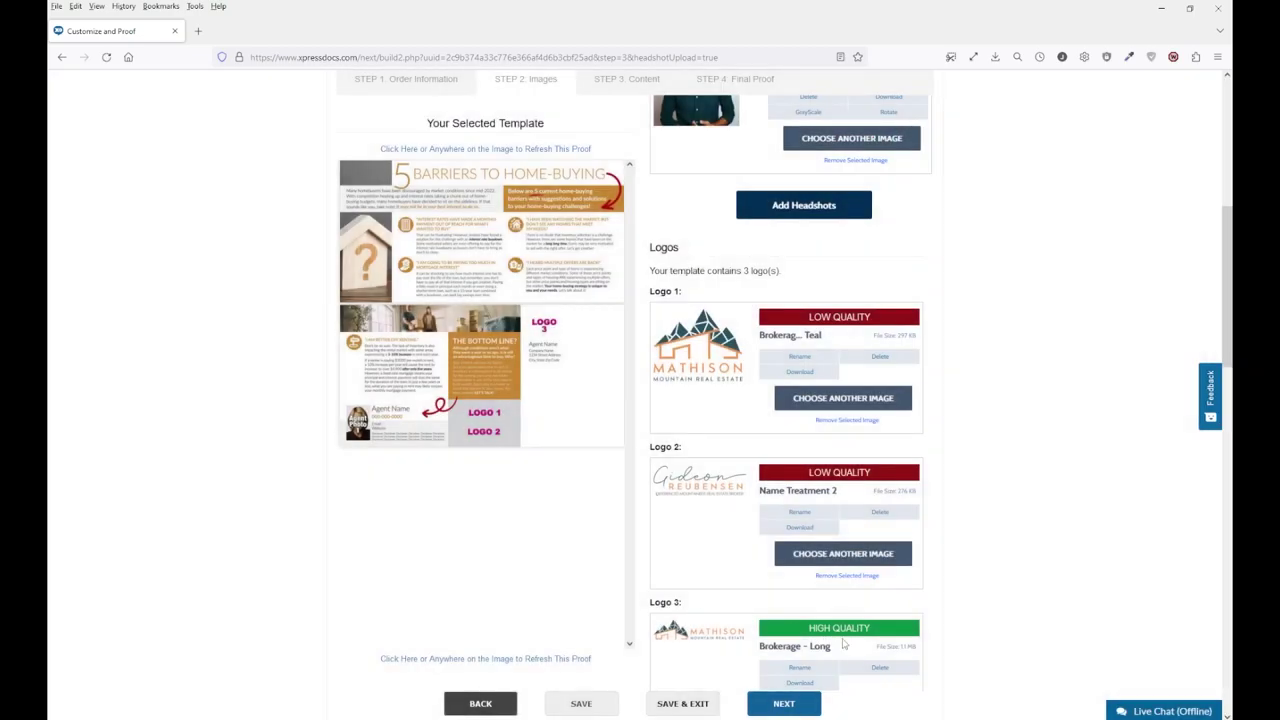
scroll(709, 466, "down", 5)
Step: Autofill the agent's name, phone, email and website, and enter the disclaimer 'This is a test.'
left_click(775, 366)
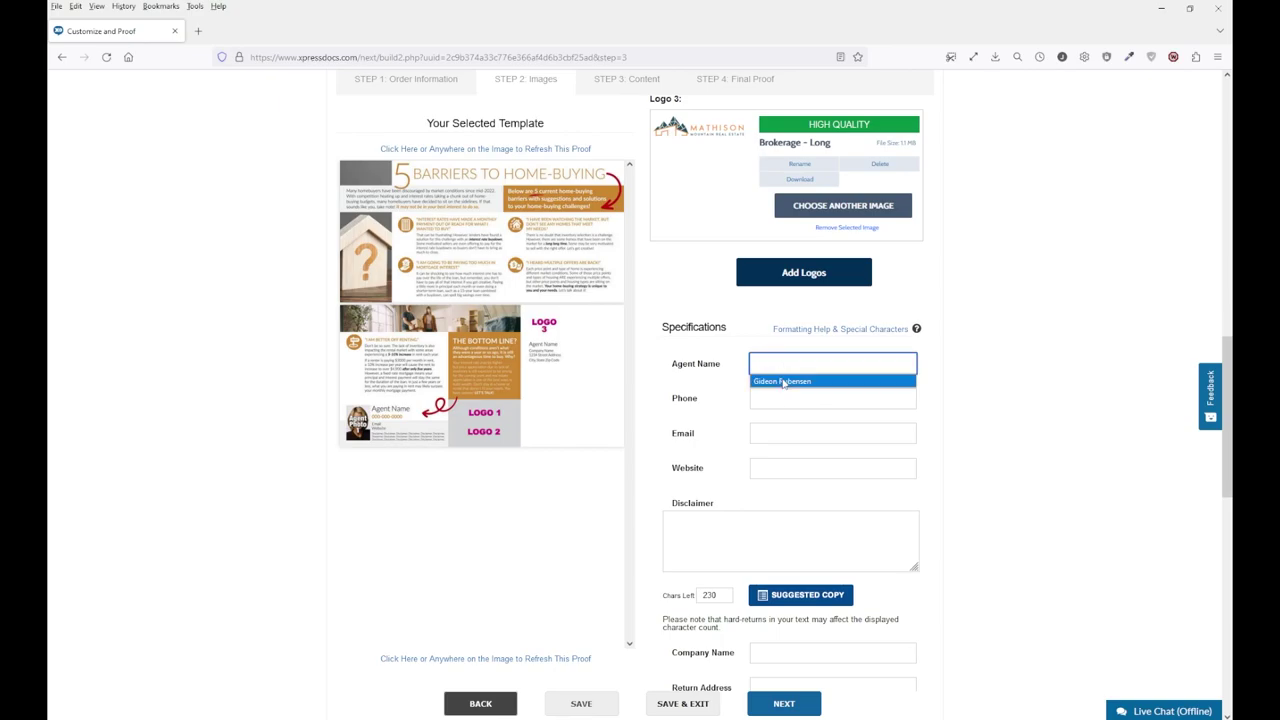
left_click(784, 383)
left_click(775, 397)
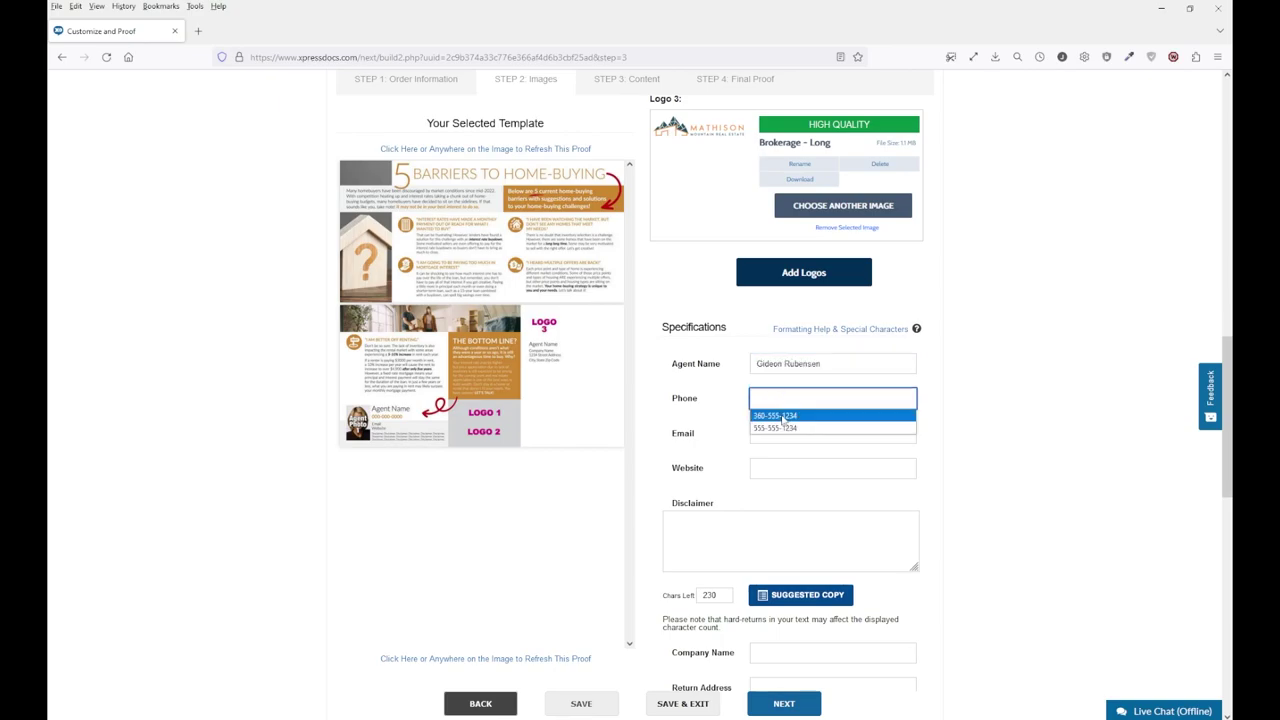
left_click(775, 414)
left_click(777, 430)
left_click(791, 451)
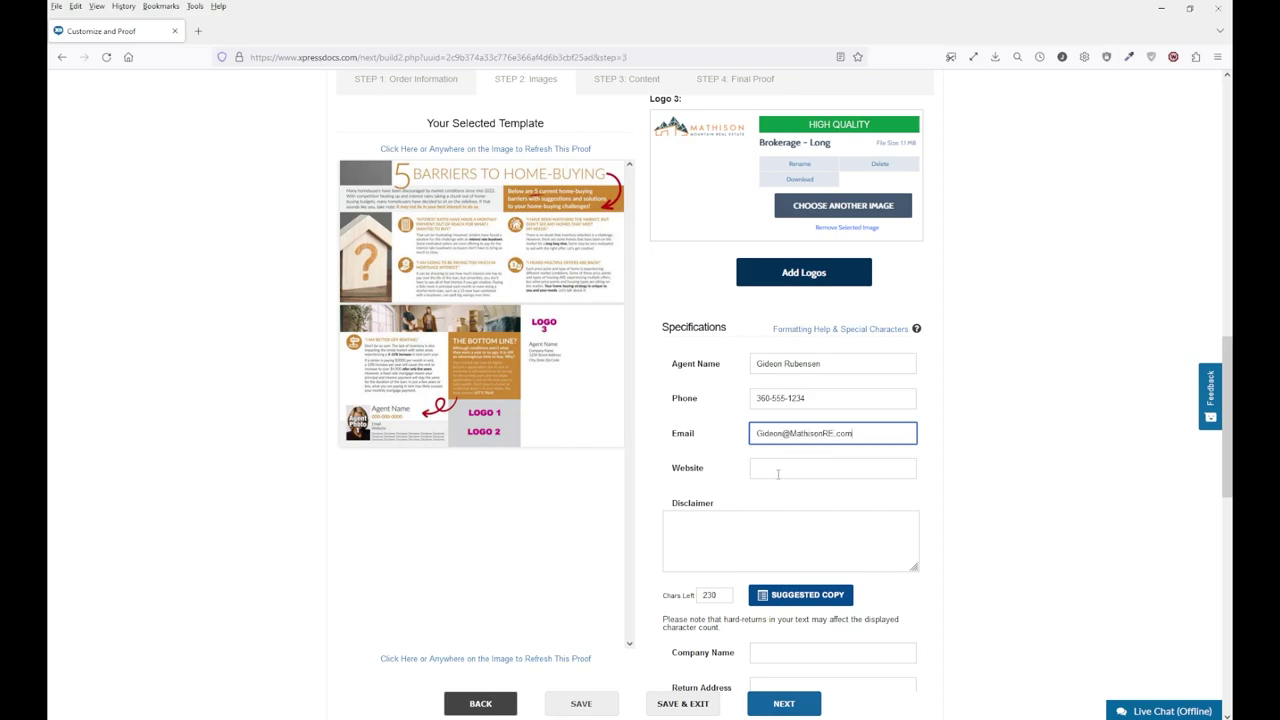
left_click(788, 467)
left_click(787, 486)
left_click(749, 523)
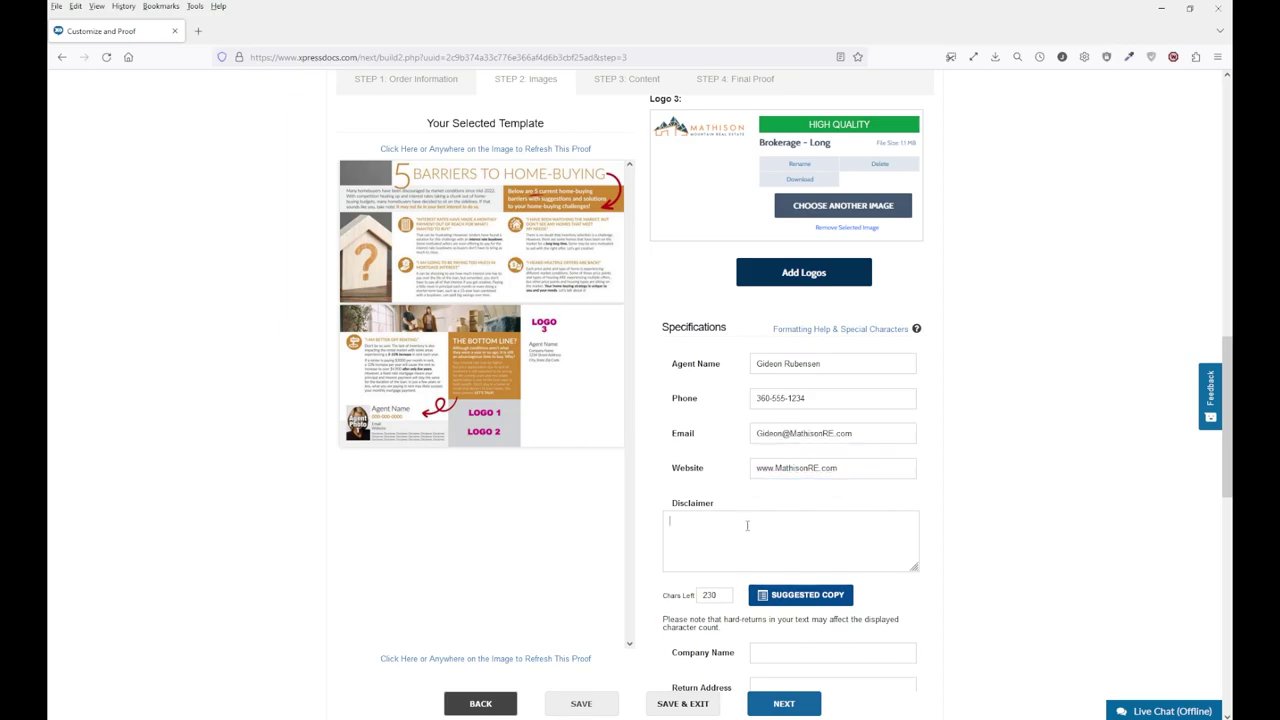
scroll(647, 378, "down", 3)
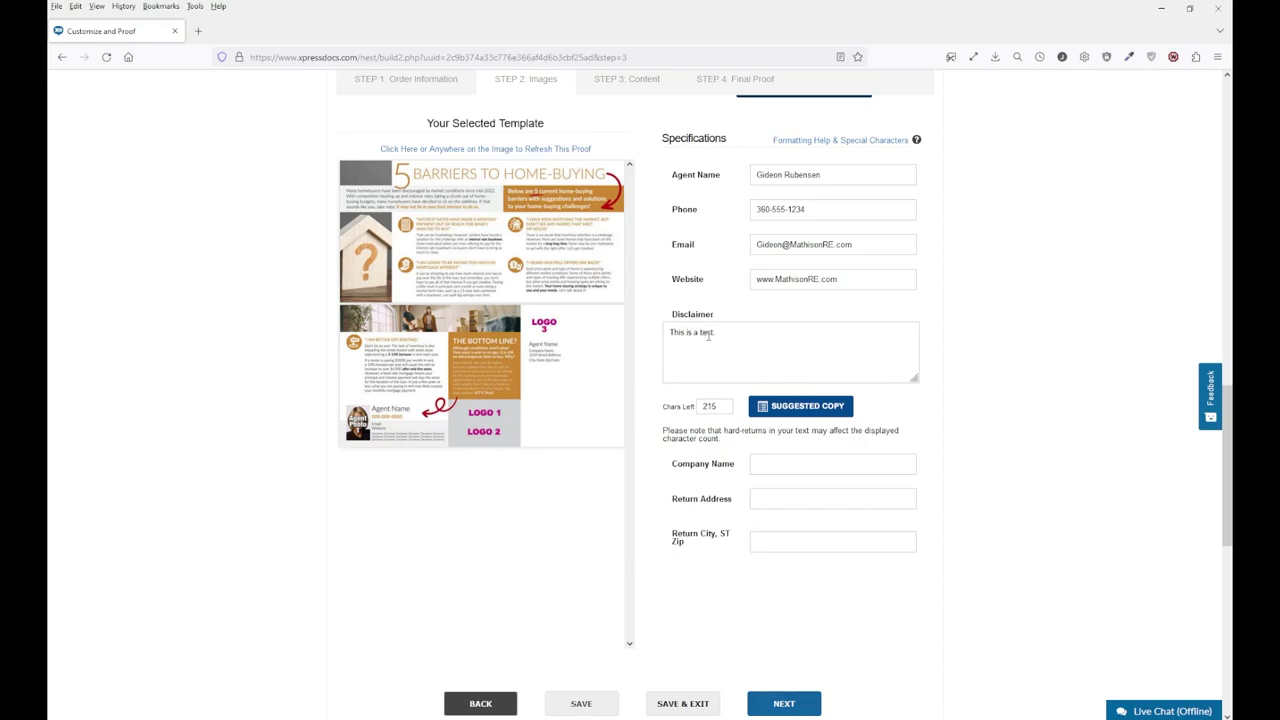
Step: Autofill company Mathison Real Estate, the return address, and return city, state and ZIP
left_click(814, 466)
left_click(803, 463)
left_click(795, 480)
left_click(794, 500)
left_click(790, 500)
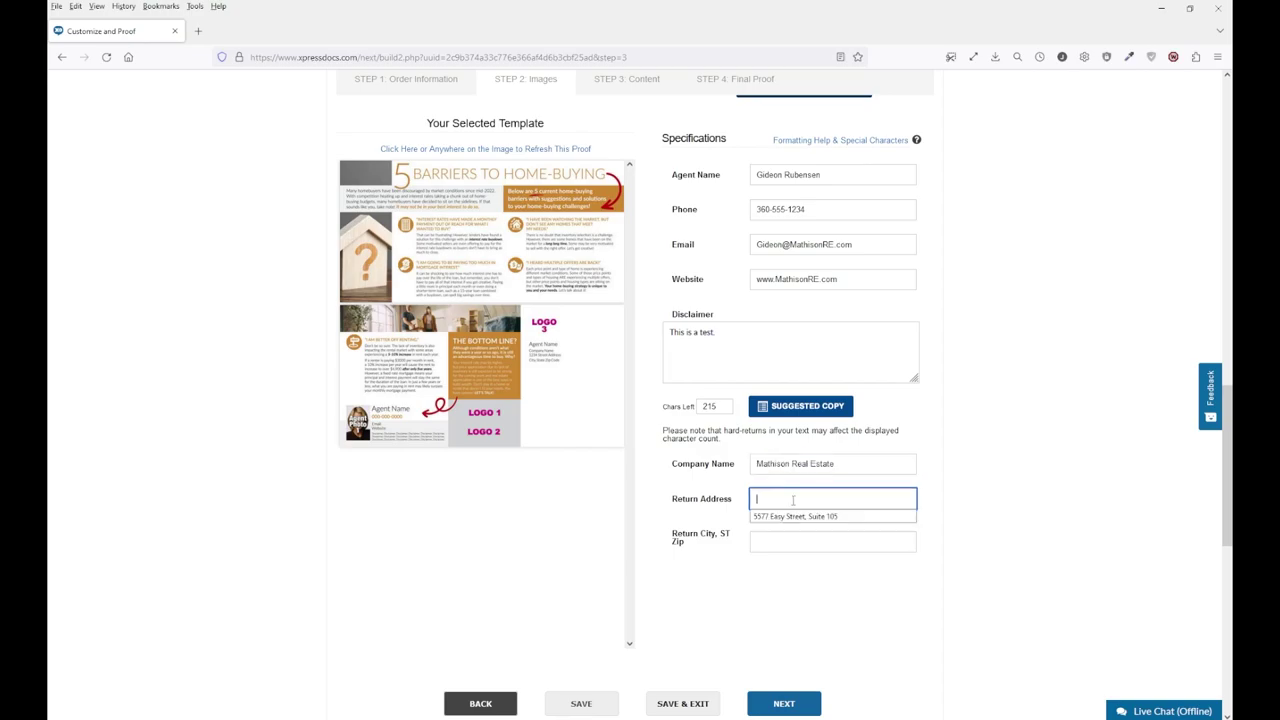
left_click(800, 516)
left_click(785, 541)
left_click(788, 543)
left_click(790, 559)
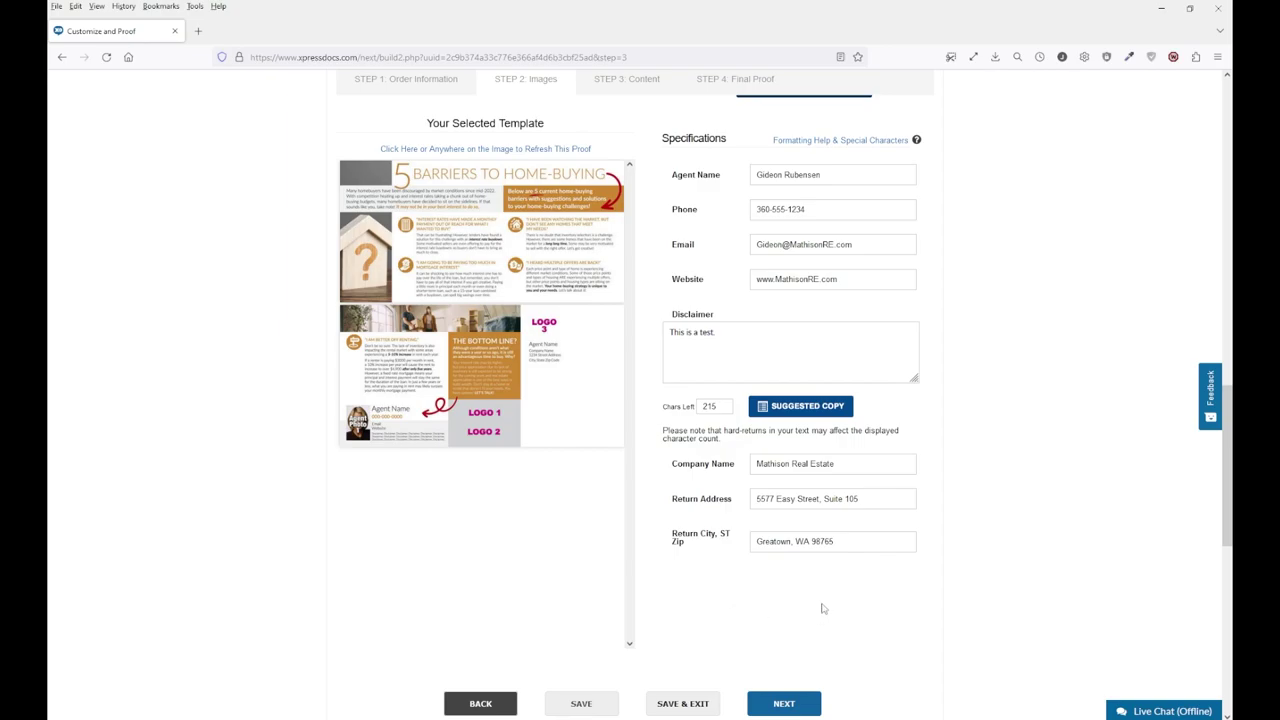
Step: Switch Logo 1 to the Name Treatment 2 image, accepting its low quality
scroll(822, 608, "up", 10)
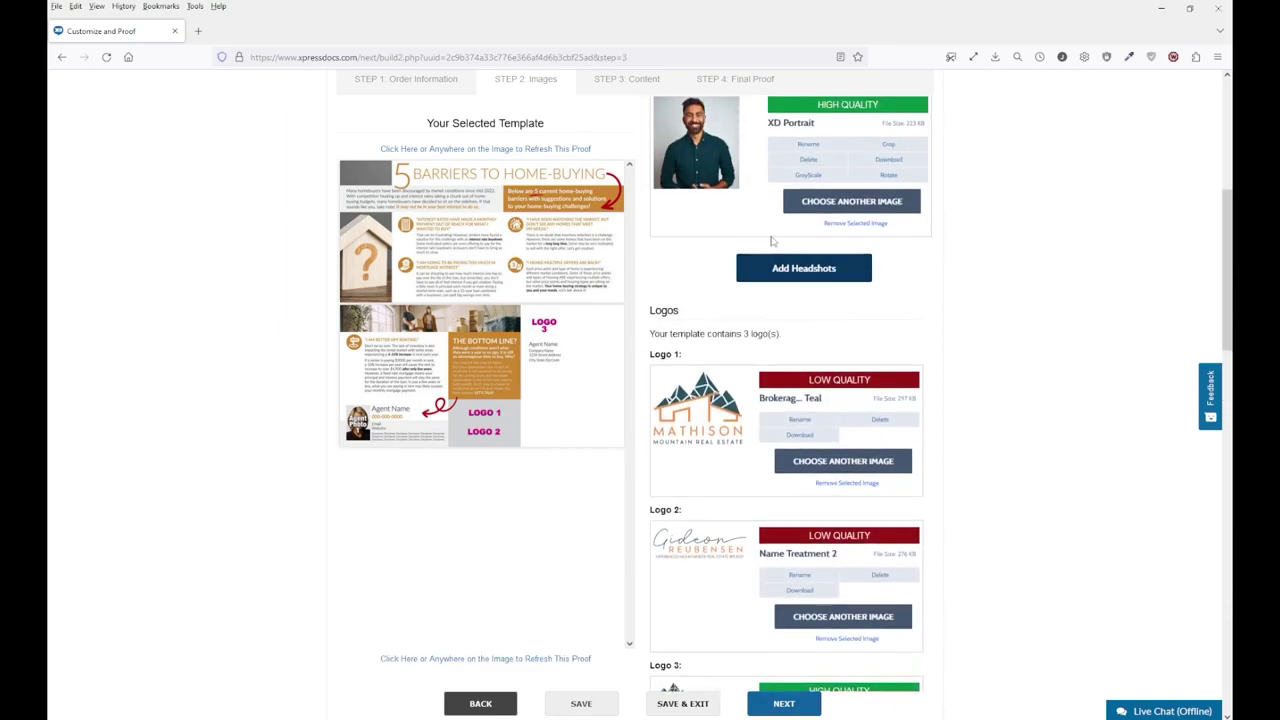
scroll(771, 241, "up", 3)
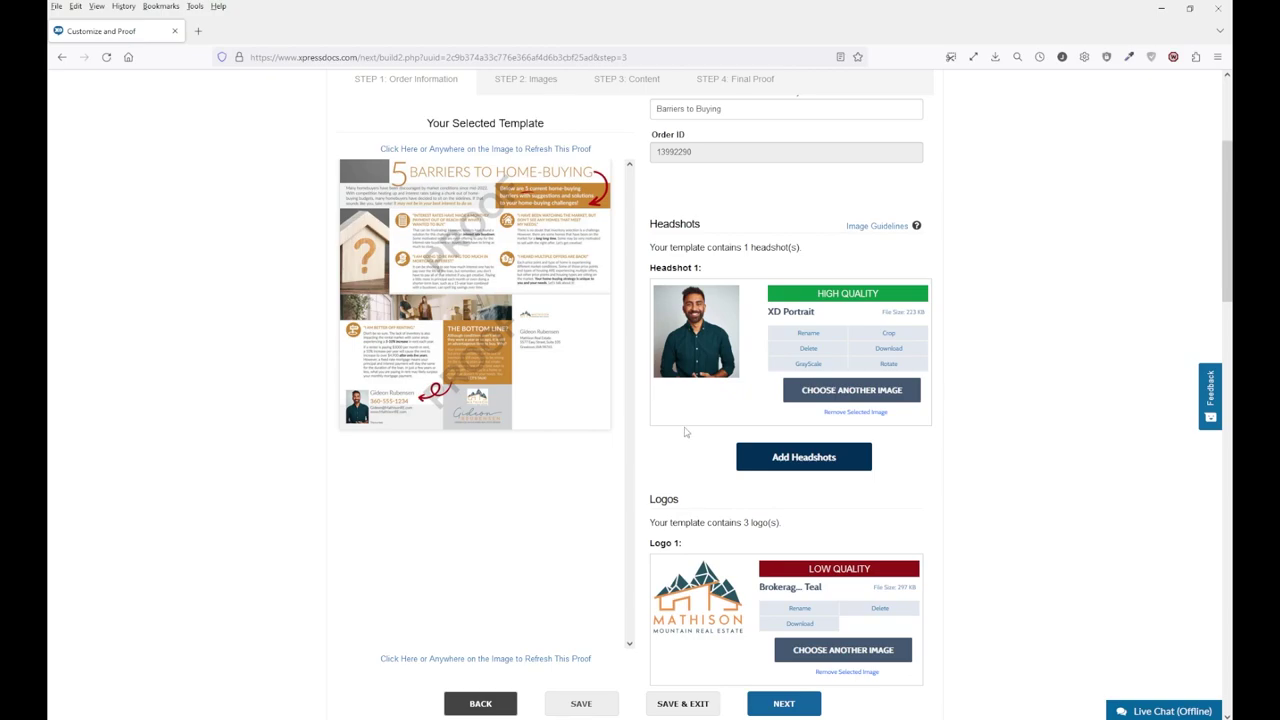
mouse_move(484, 395)
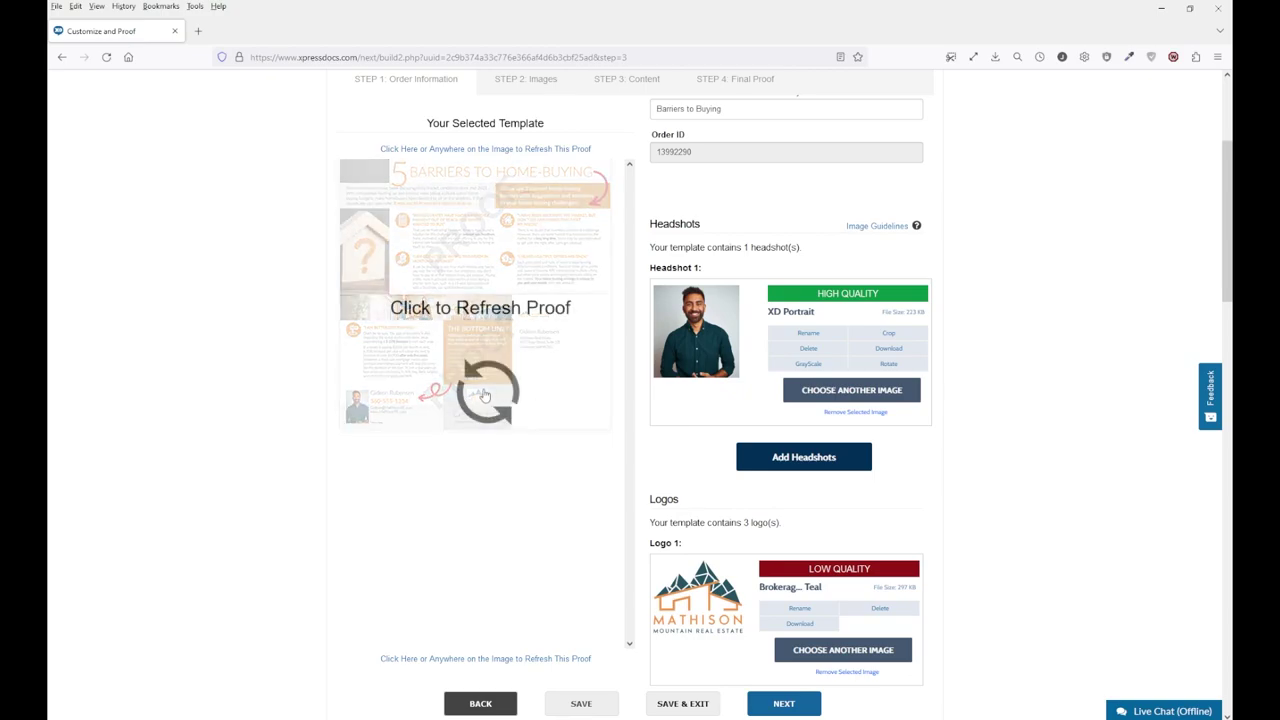
scroll(666, 474, "down", 3)
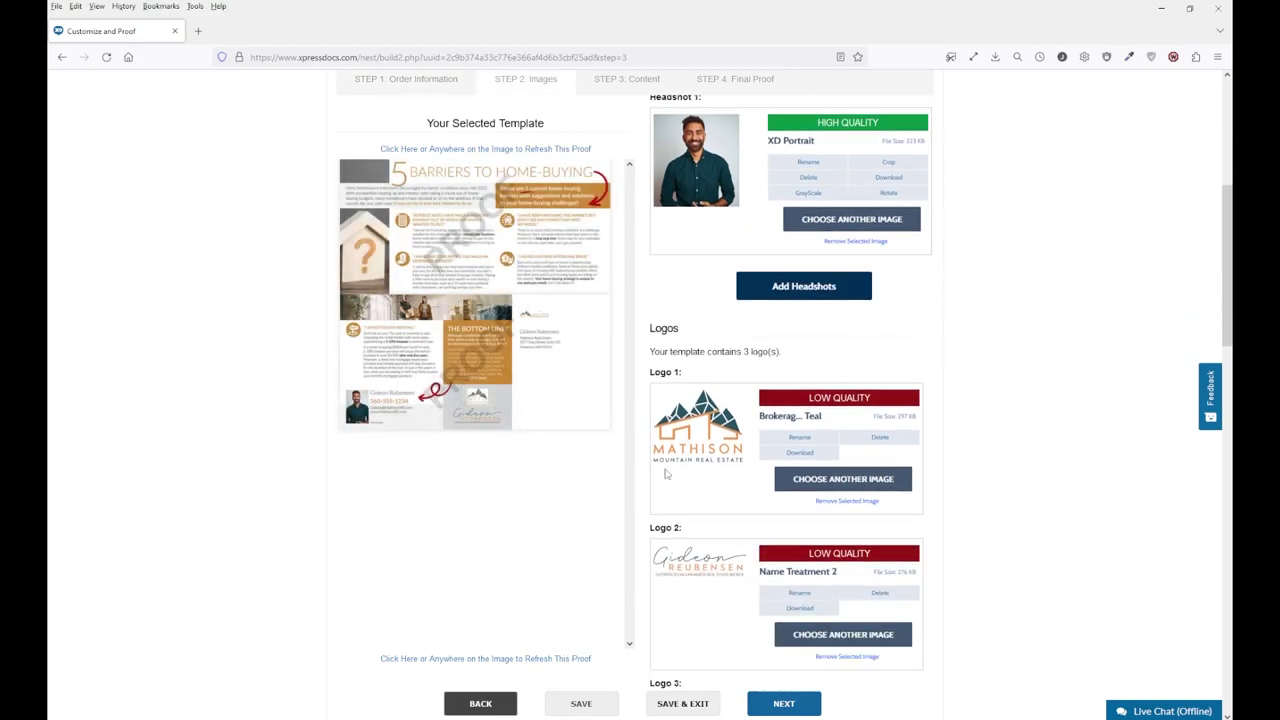
scroll(822, 446, "down", 2)
left_click(810, 400)
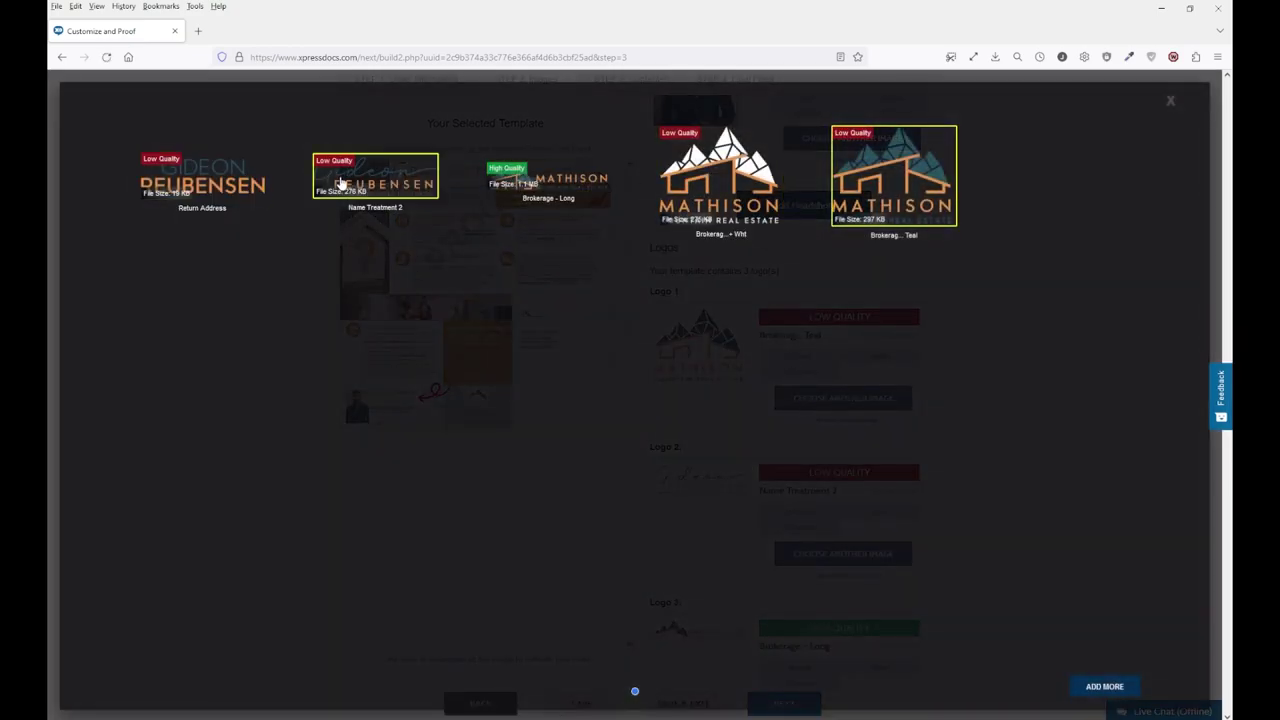
left_click(375, 180)
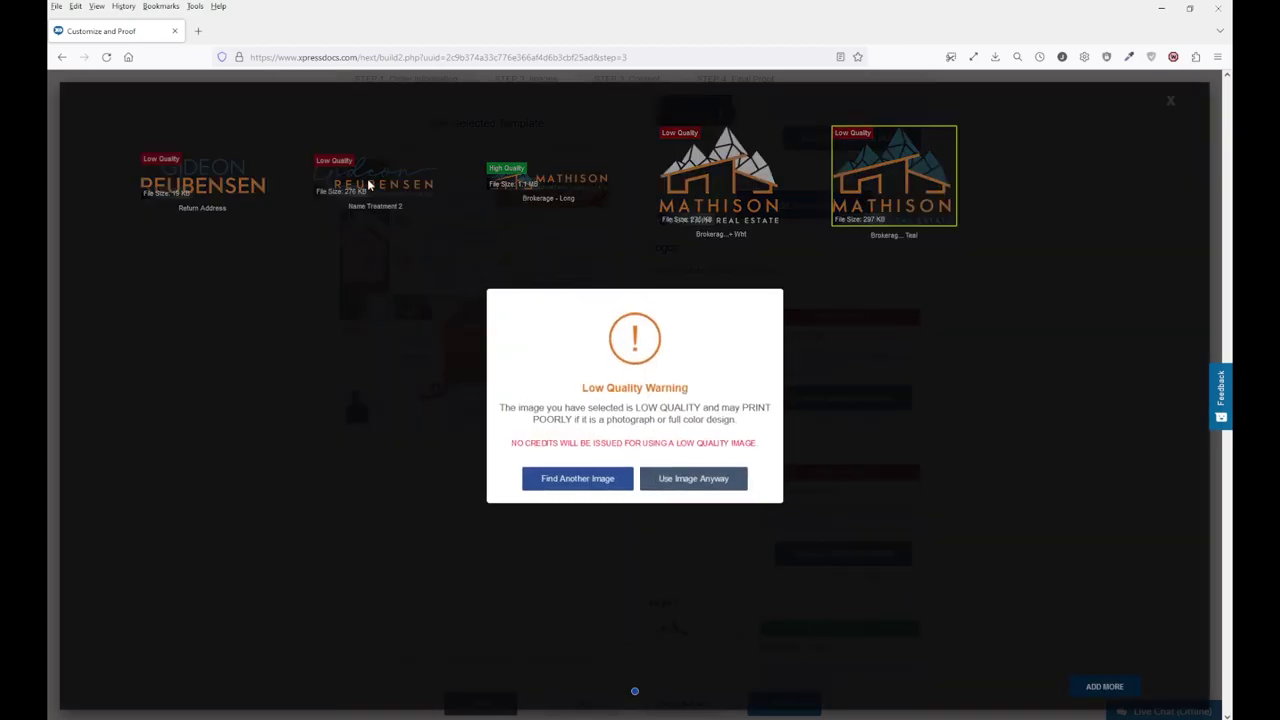
left_click(703, 484)
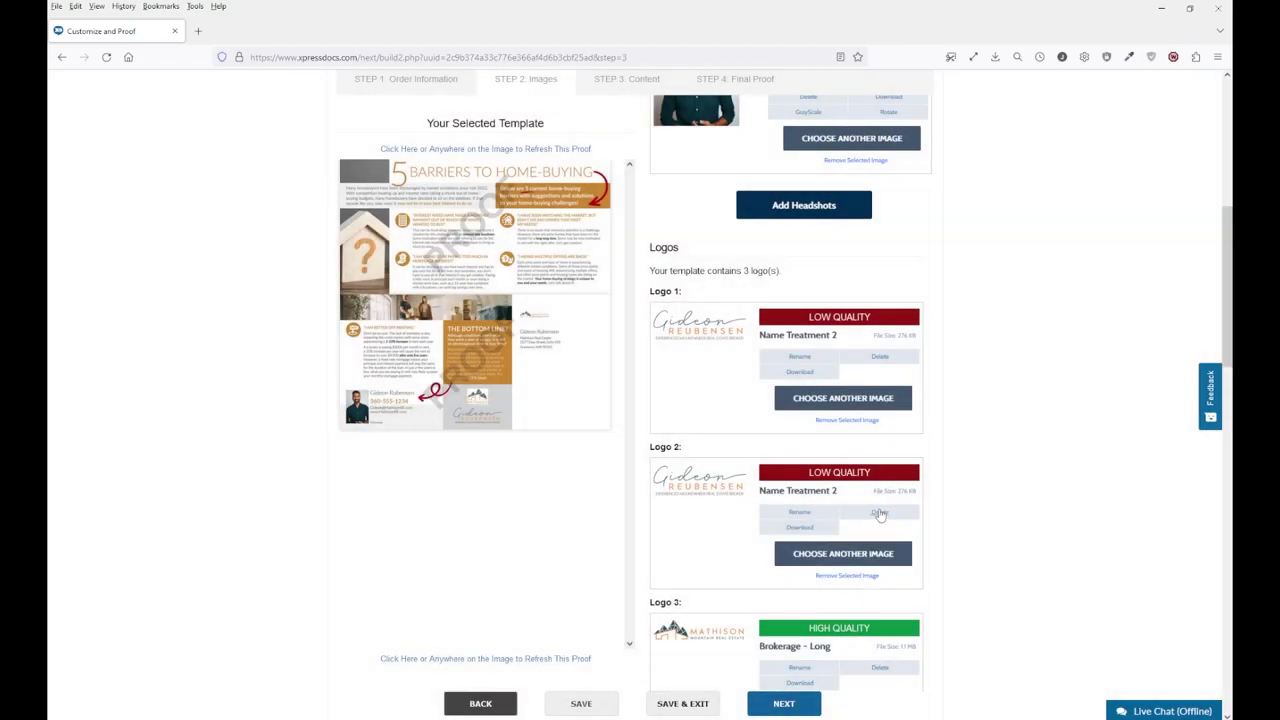
Step: Clear Logo 2, change Logo 3 to the teal Mathison logo, and refresh the proof
left_click(855, 577)
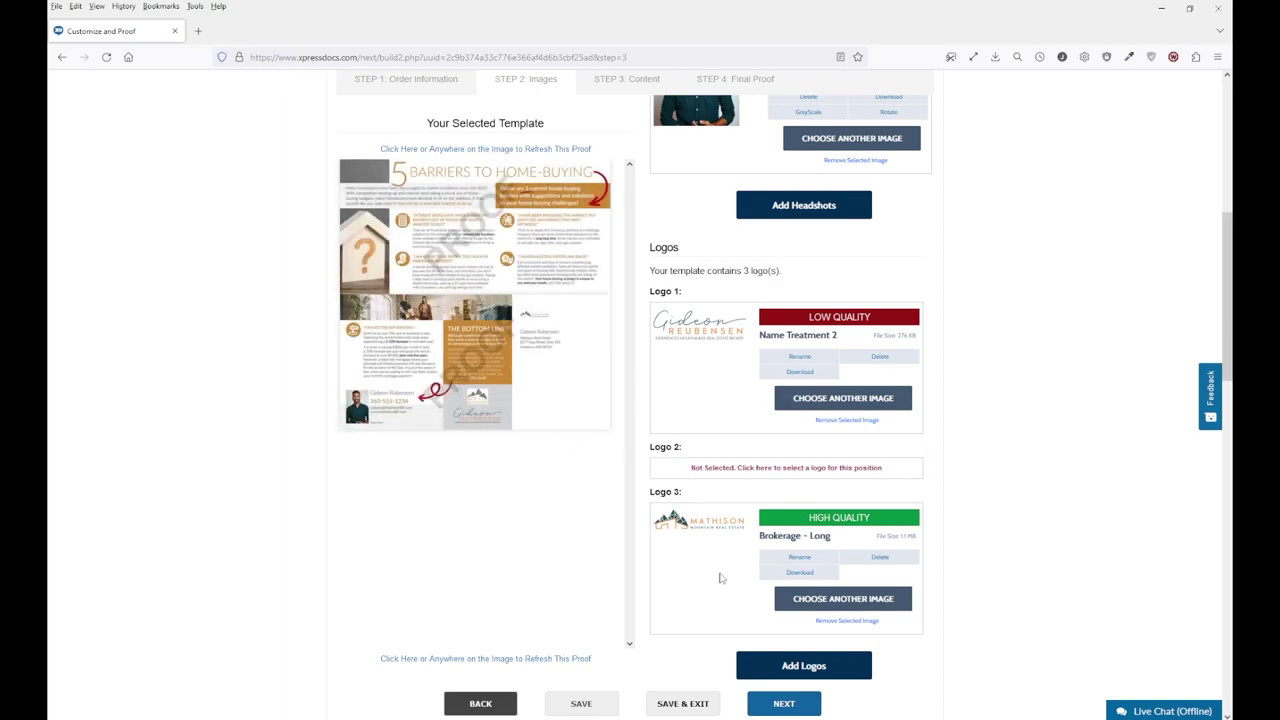
scroll(661, 480, "down", 1)
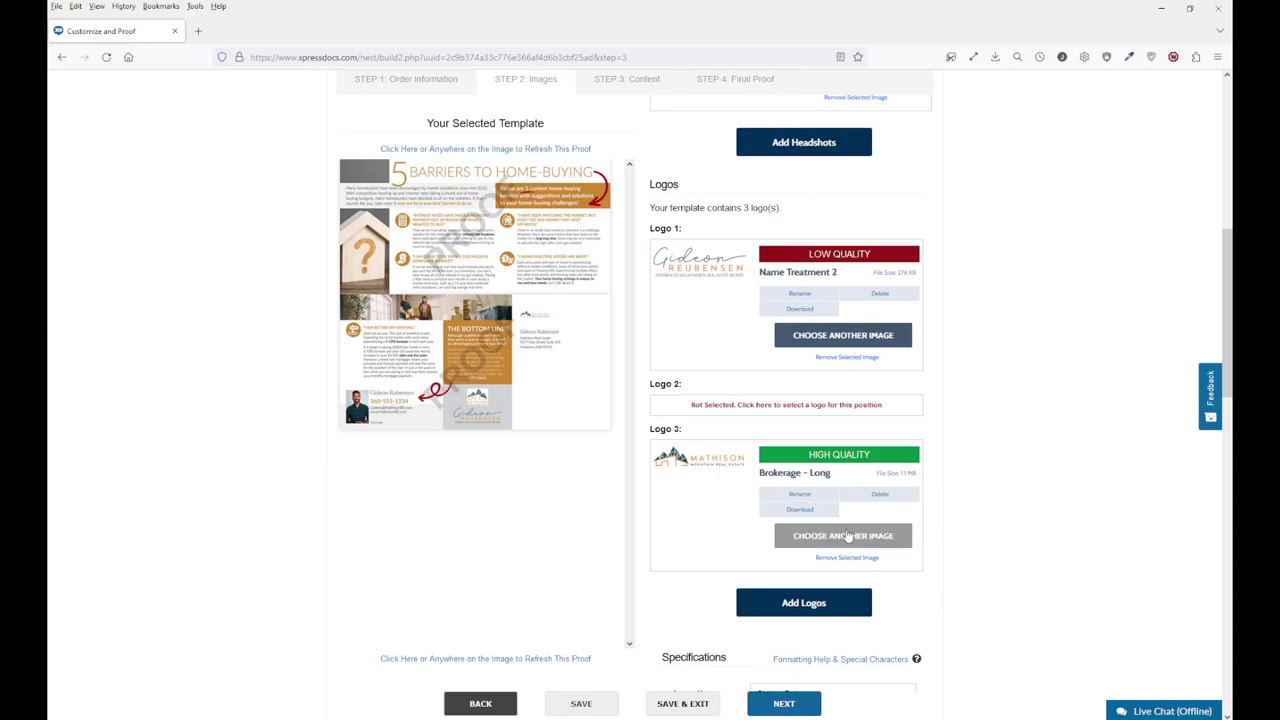
left_click(843, 535)
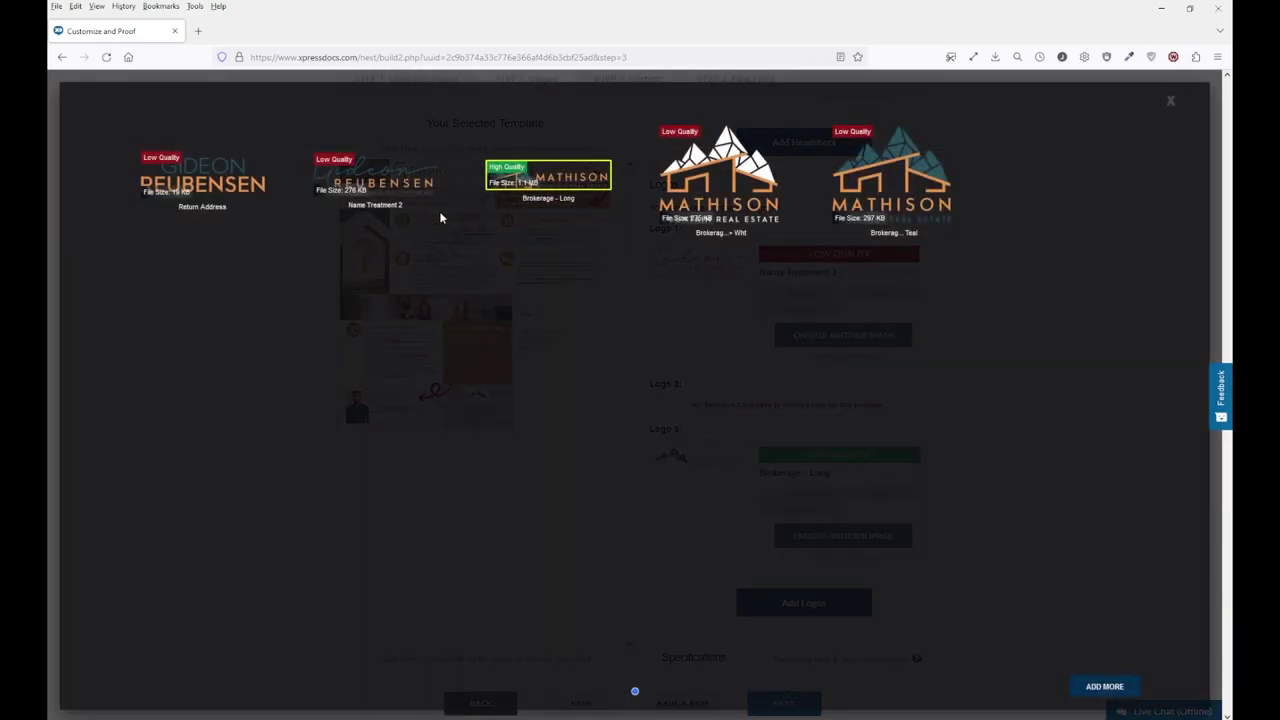
left_click(950, 195)
left_click(716, 482)
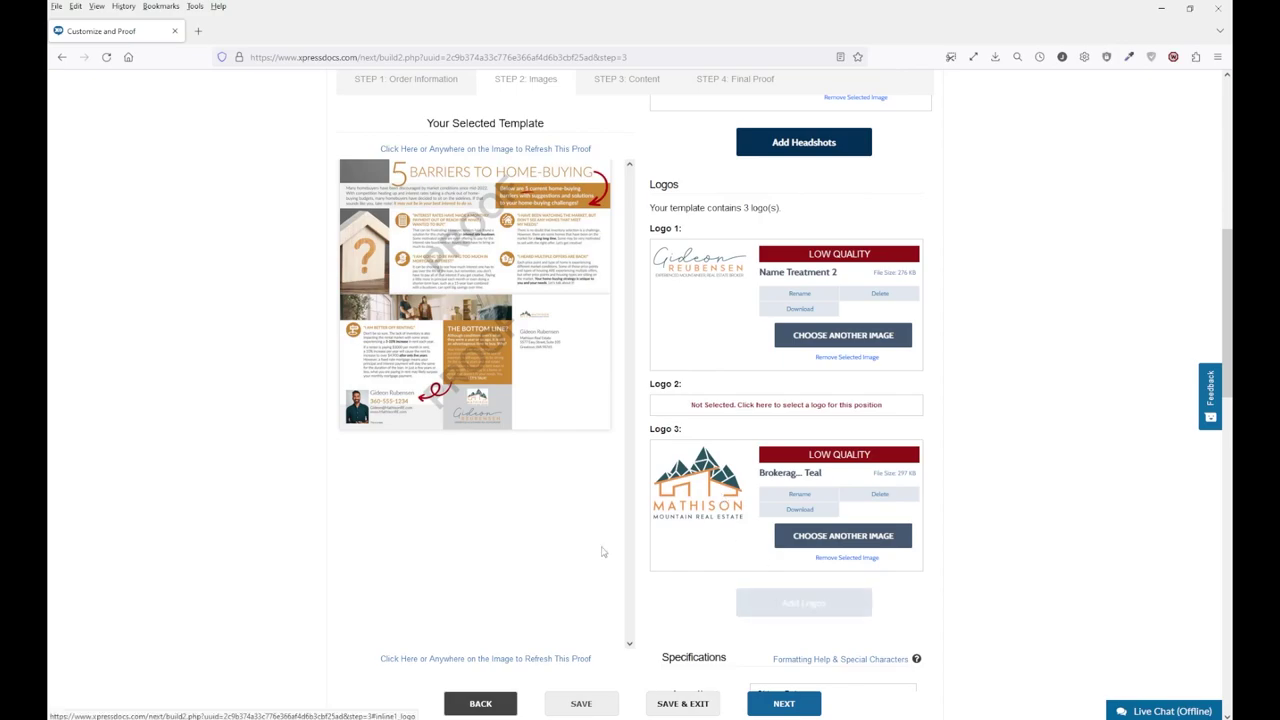
left_click(468, 358)
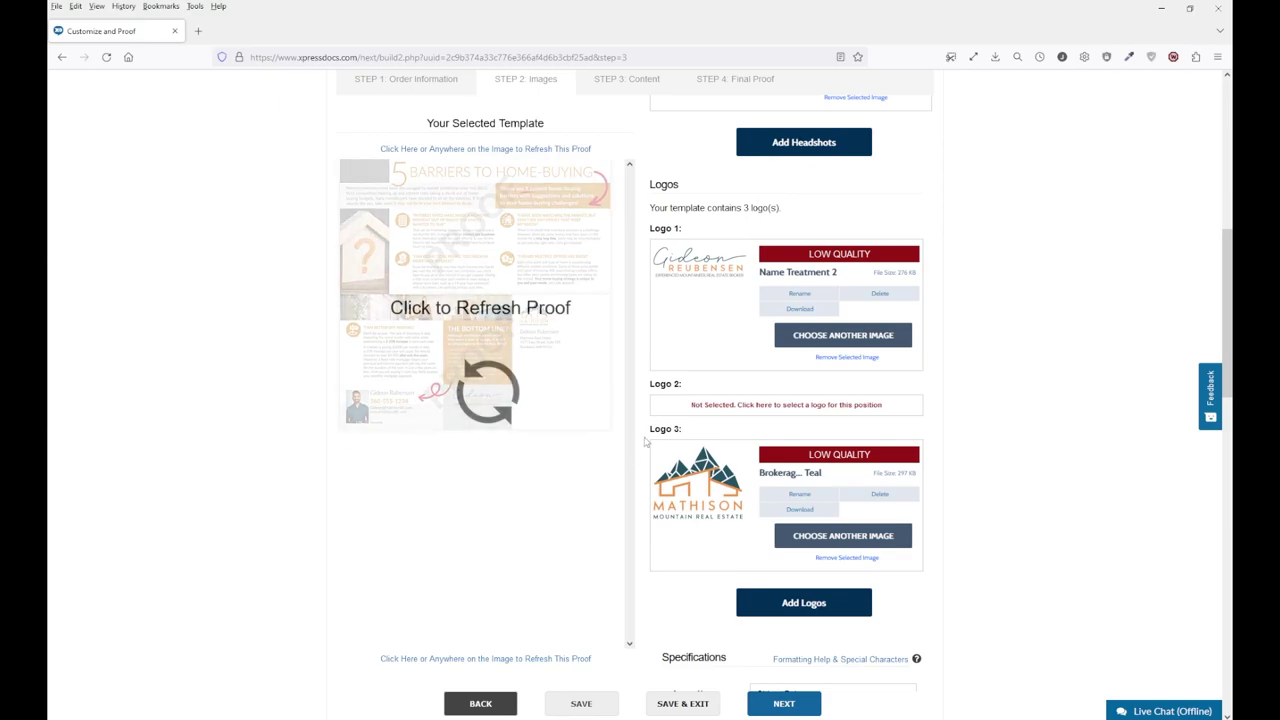
Step: Generate the final proof and tick both terms acknowledgements, including the small-text warning
scroll(627, 449, "down", 3)
scroll(627, 449, "down", 5)
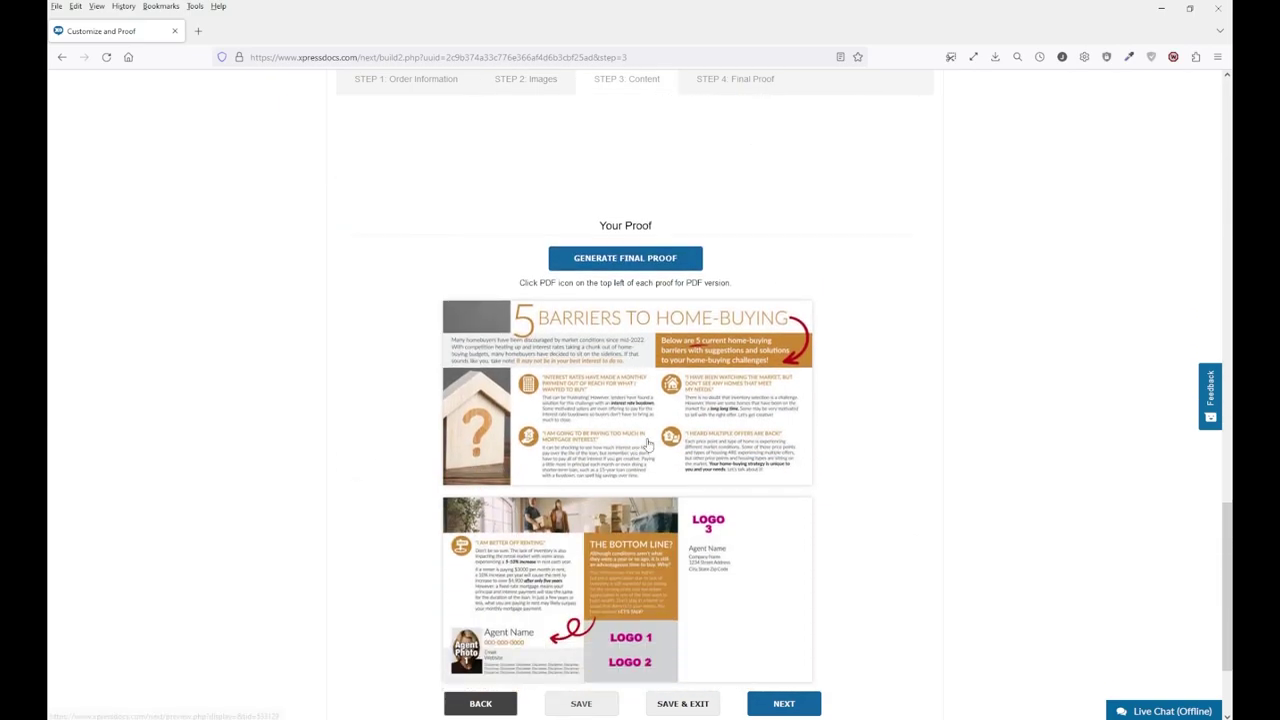
left_click(622, 262)
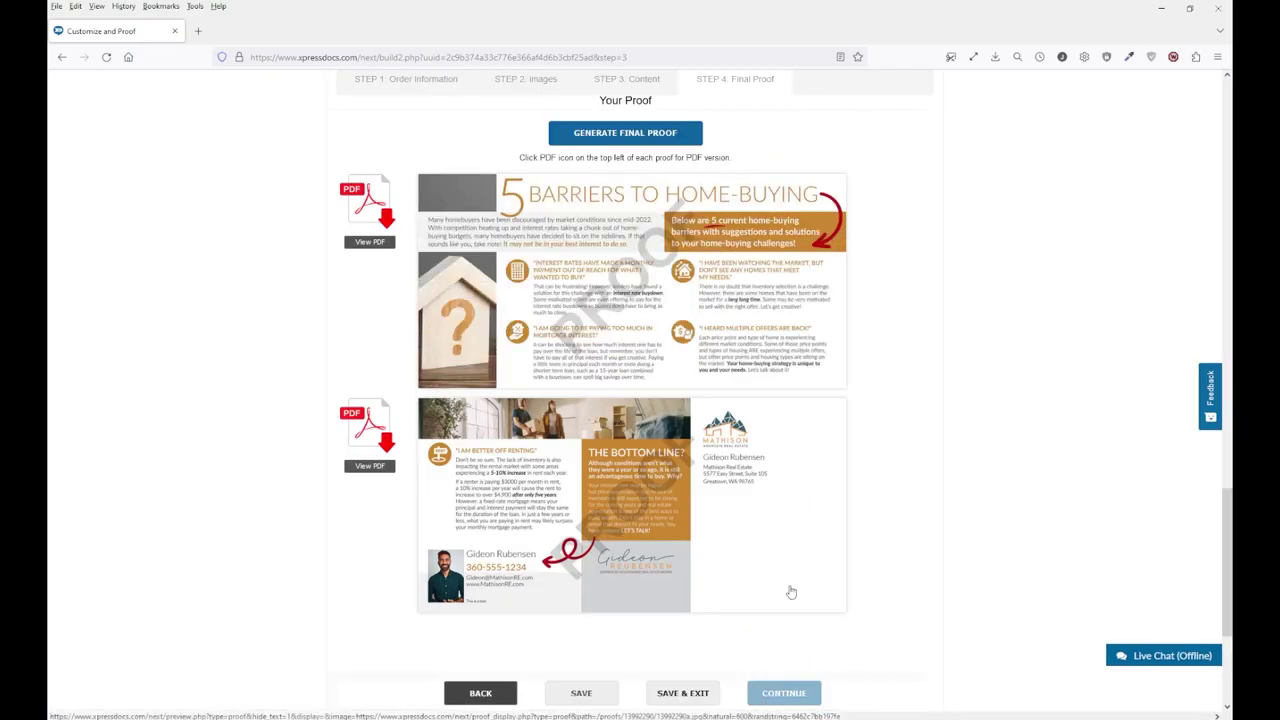
scroll(775, 594, "down", 3)
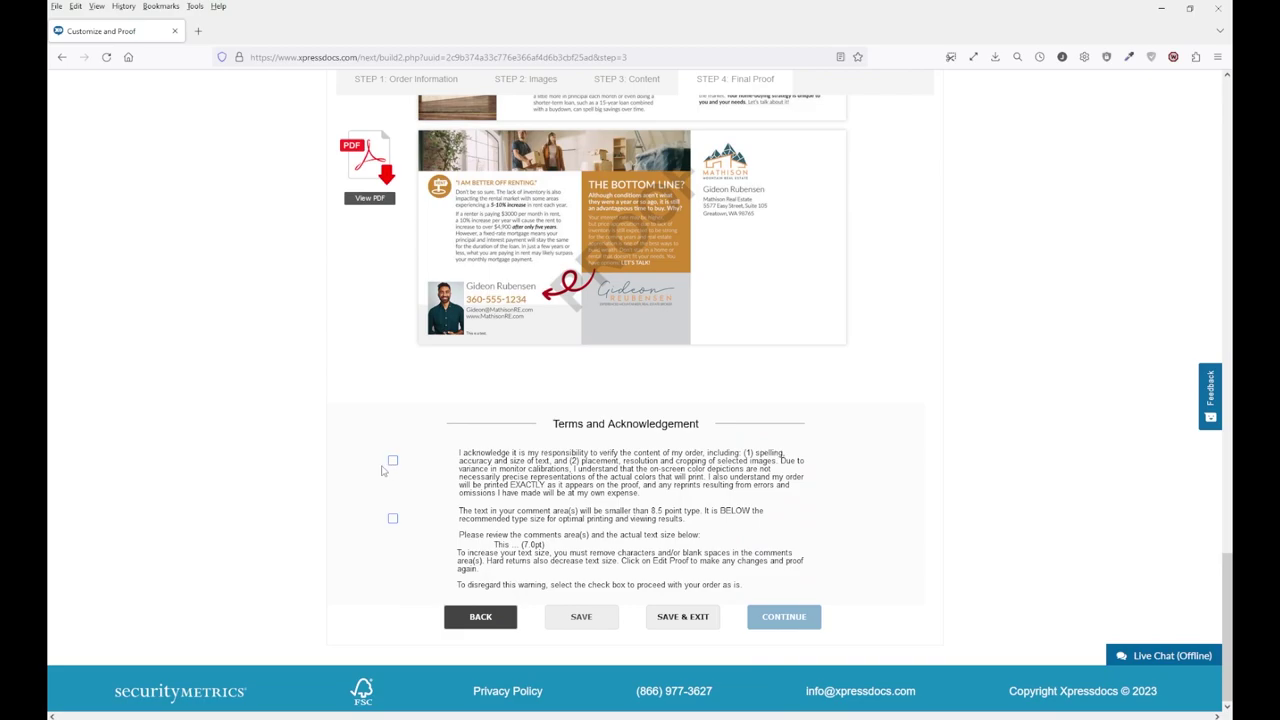
left_click(392, 462)
left_click(393, 519)
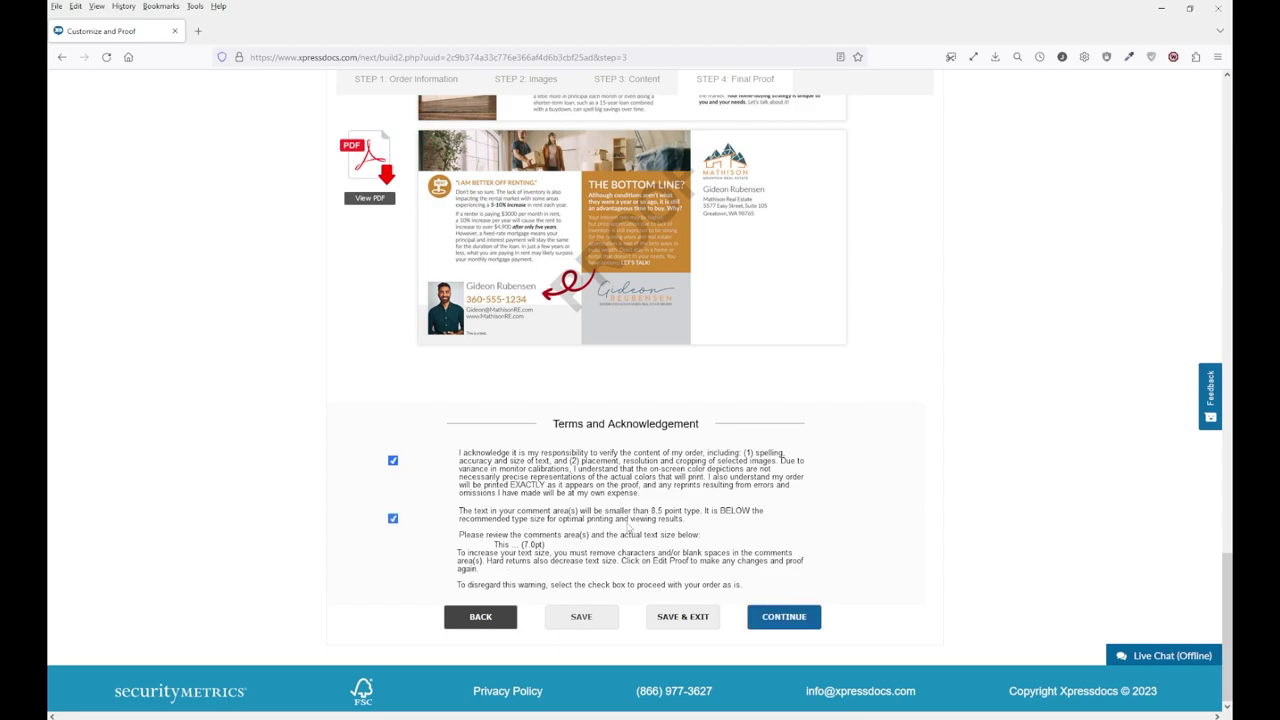
Step: Continue to the distribution options, leaving the existing List of Renters unselected
left_click(781, 617)
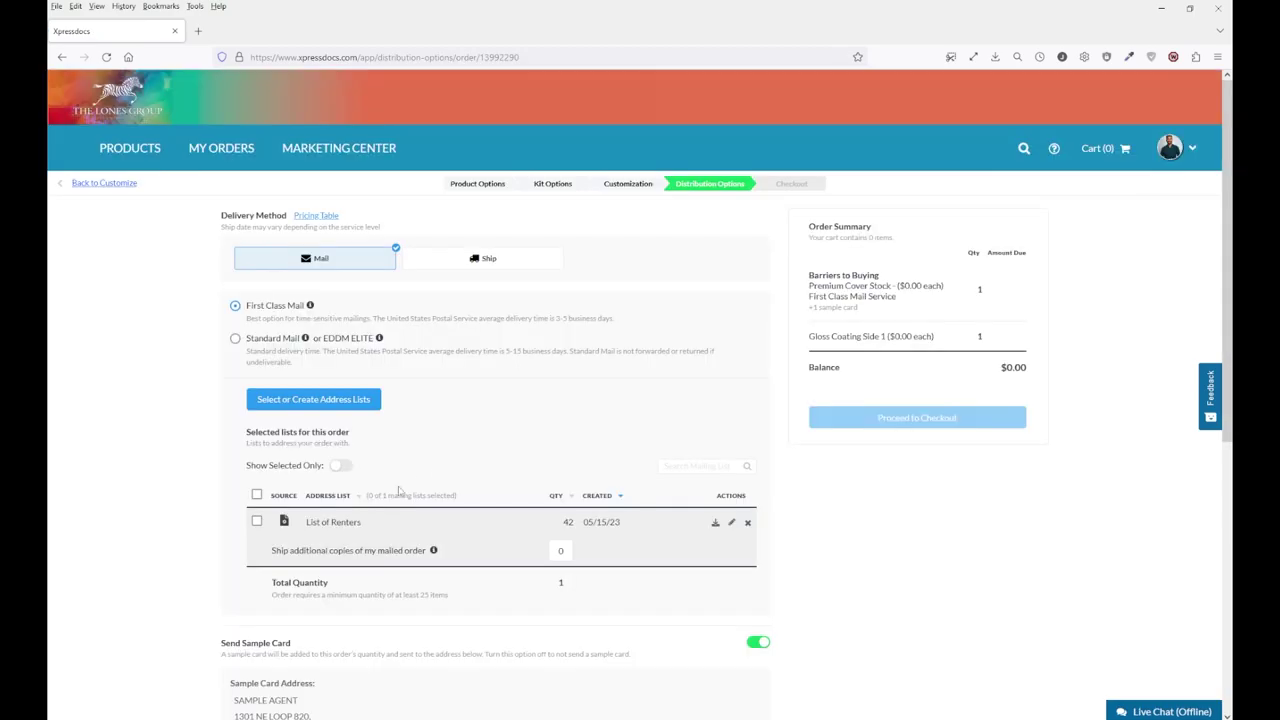
left_click(257, 524)
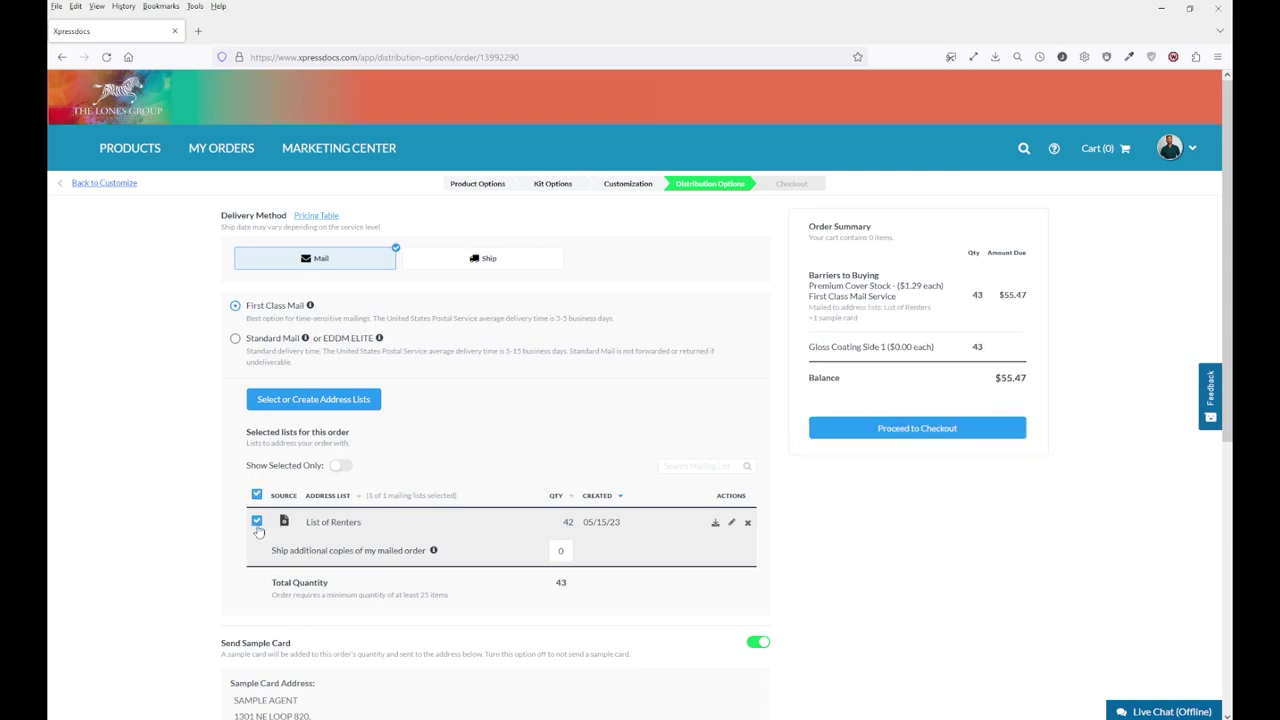
left_click(257, 523)
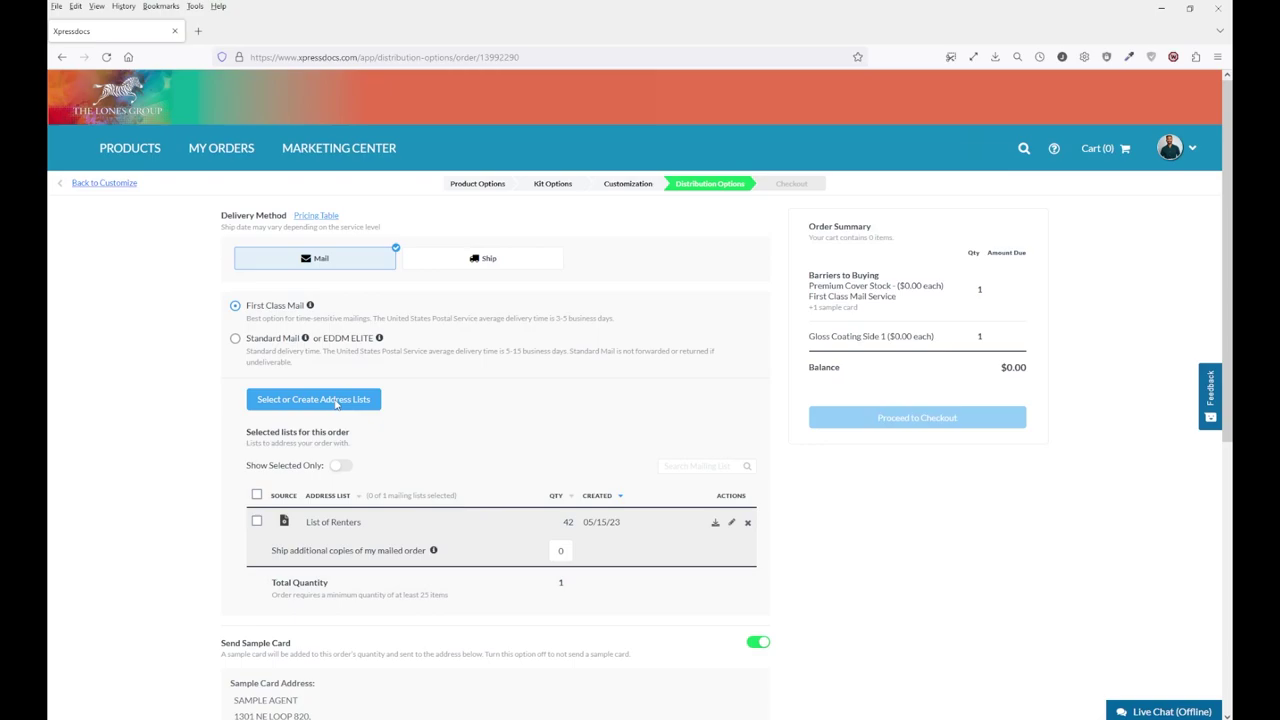
Step: Upload List of Renters.xlsx as a new address list and accept its file preview
left_click(334, 400)
left_click(477, 268)
left_click(442, 197)
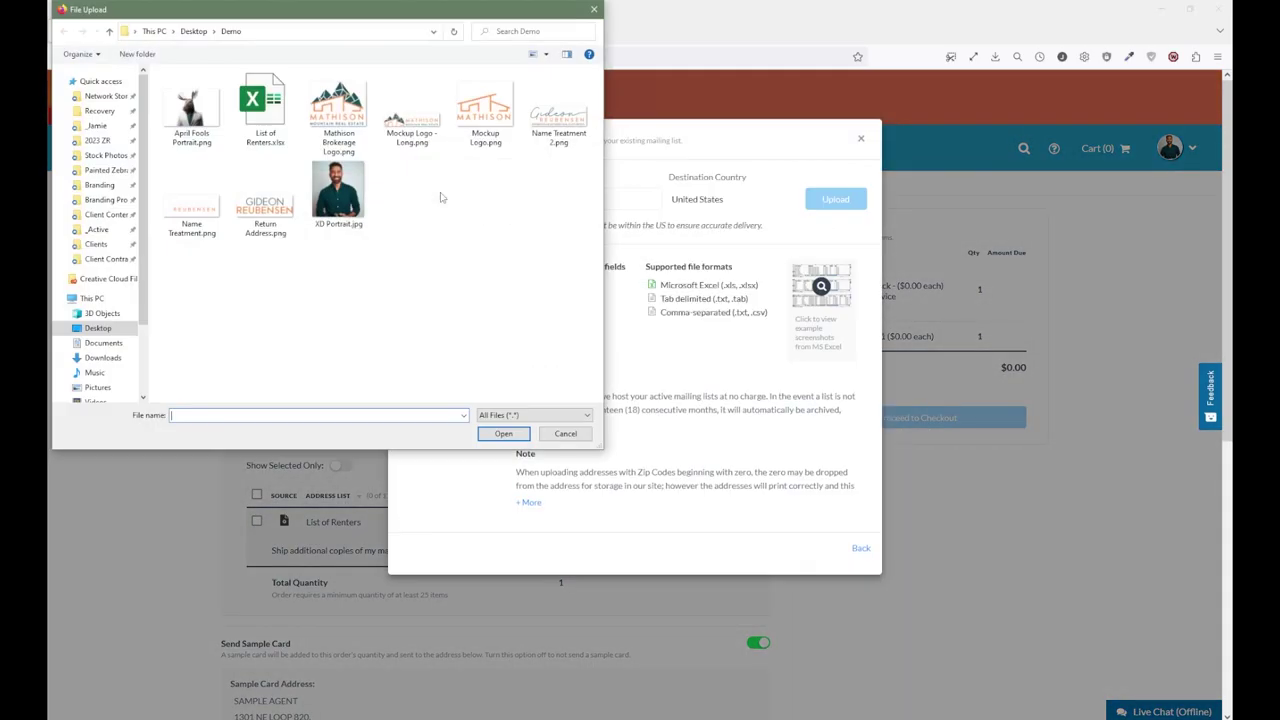
left_click(290, 118)
left_click(506, 436)
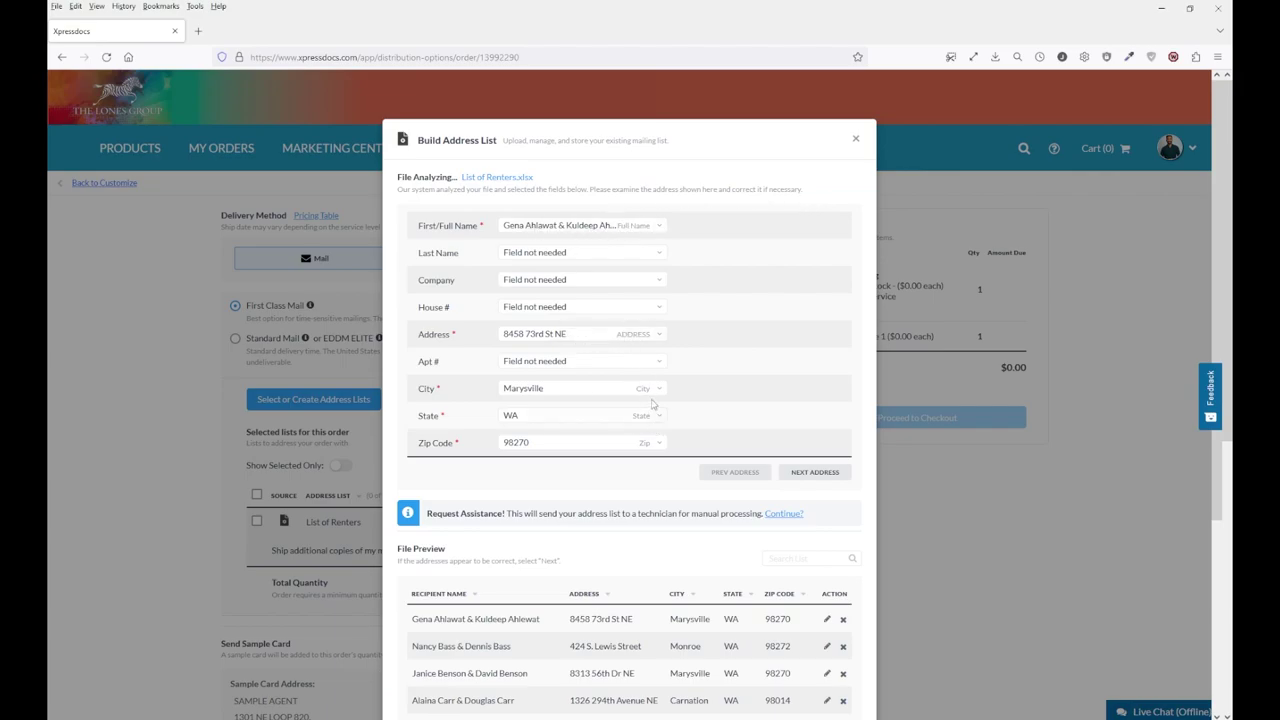
scroll(720, 380, "down", 2)
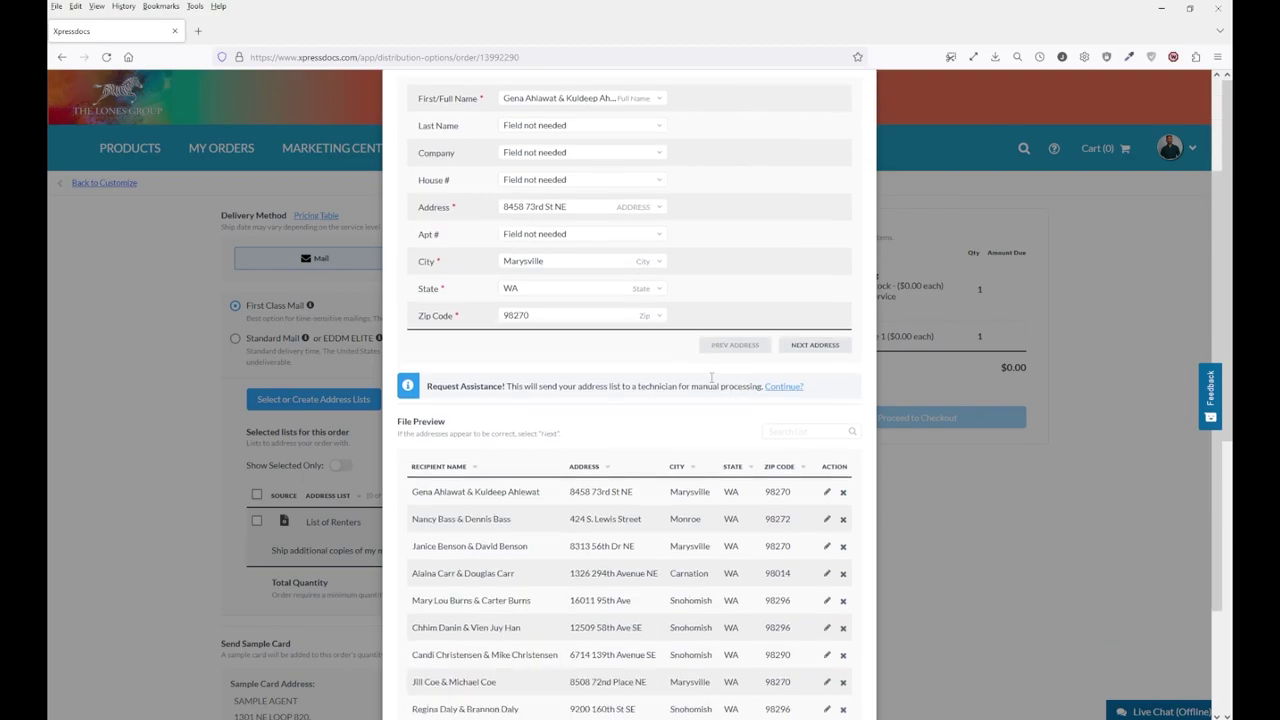
scroll(557, 321, "down", 1)
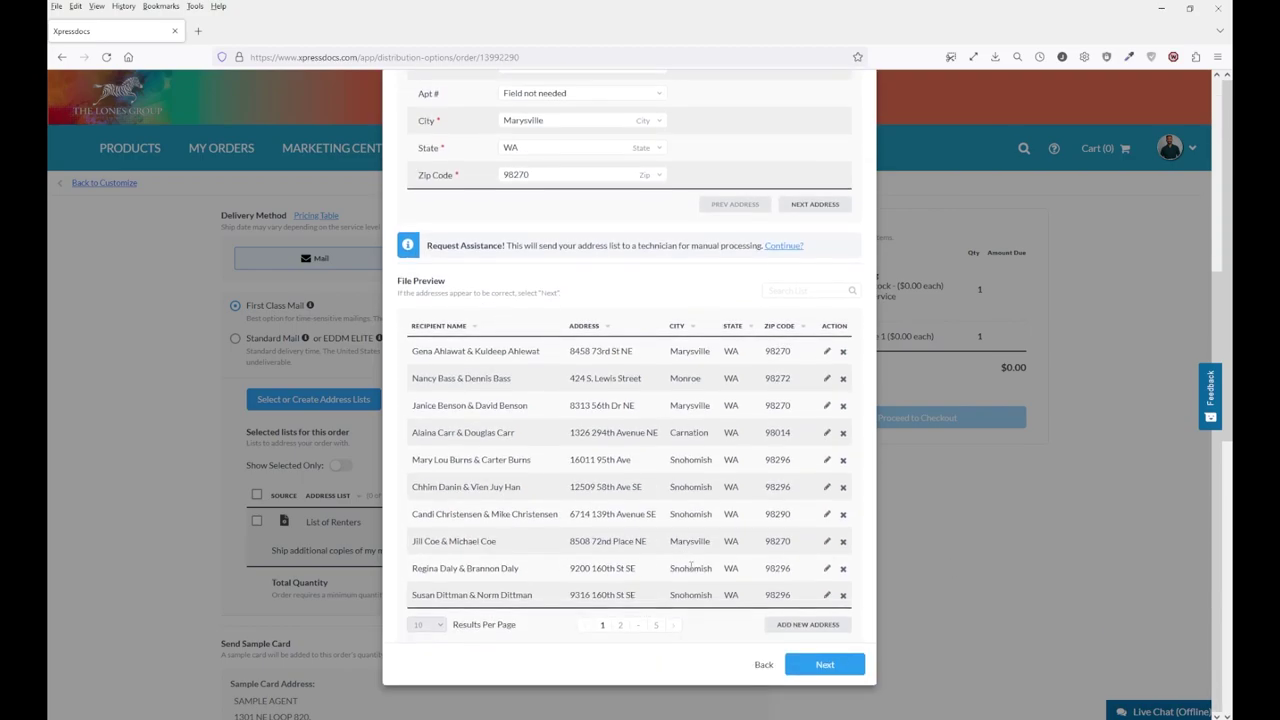
left_click(826, 665)
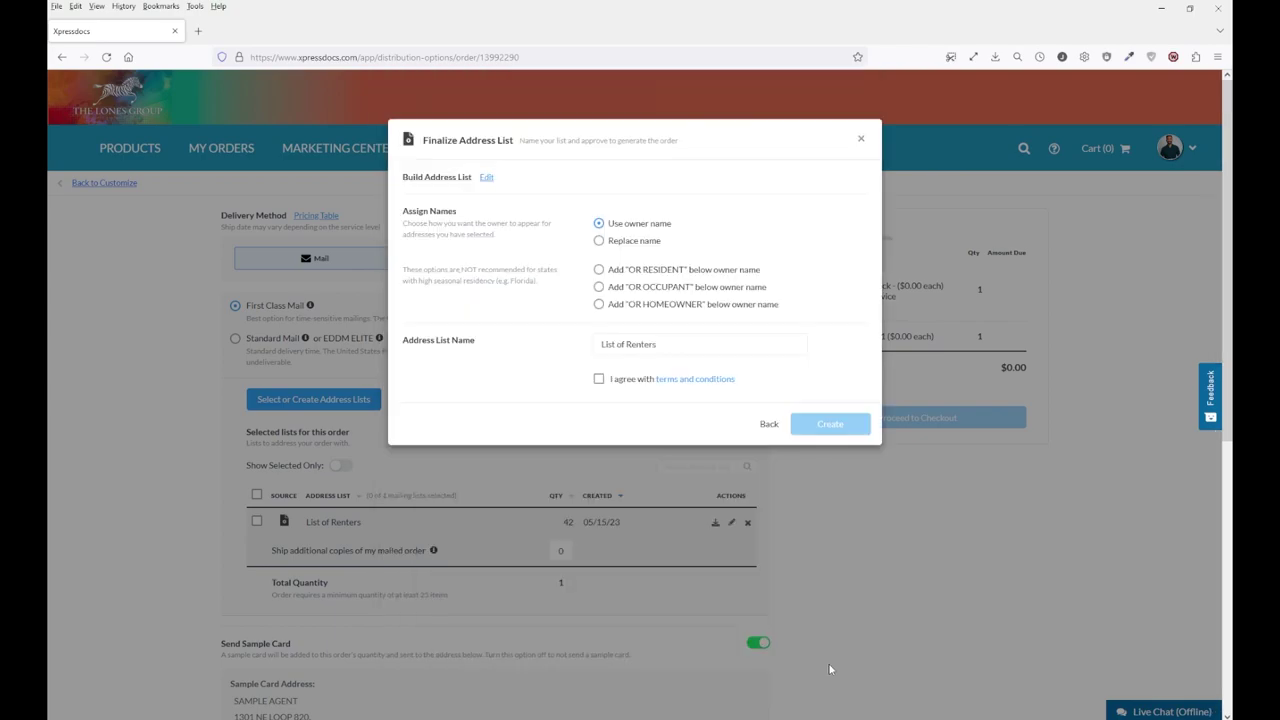
Step: Keep owner names only, agree to terms, and create the list as 'List of Renters - New'
left_click(598, 287)
left_click(598, 223)
left_click(598, 378)
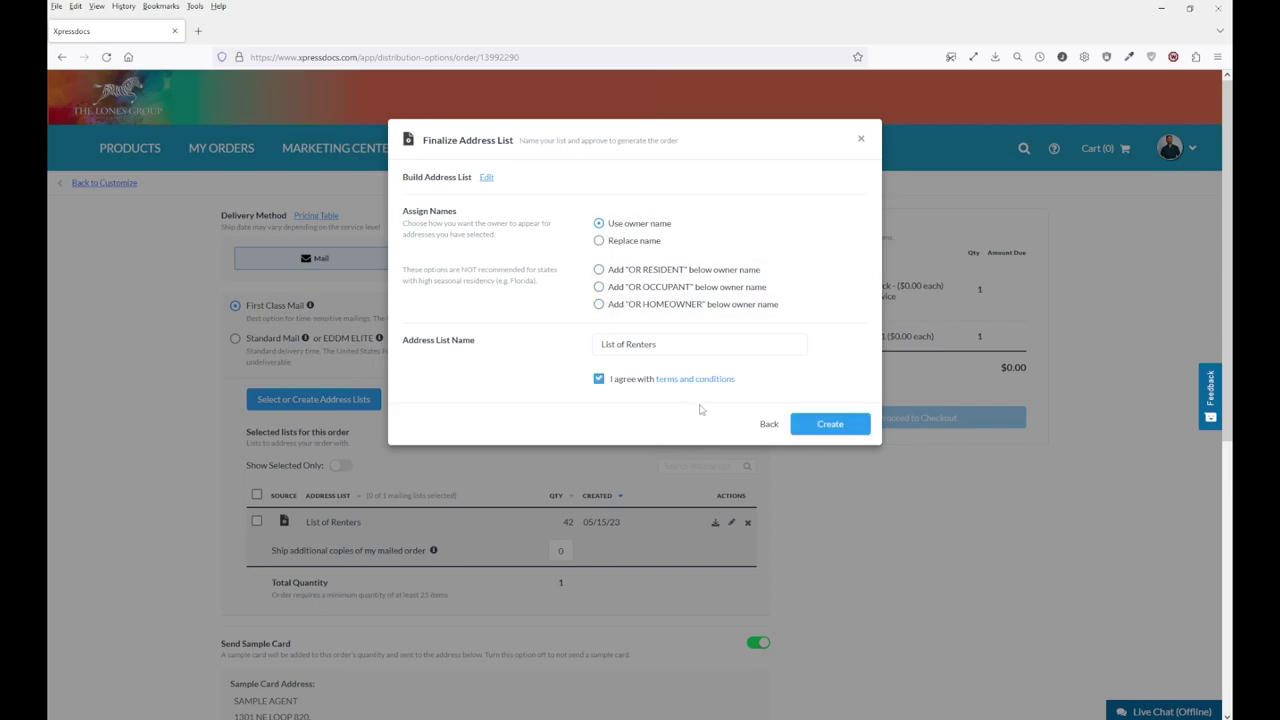
left_click(684, 346)
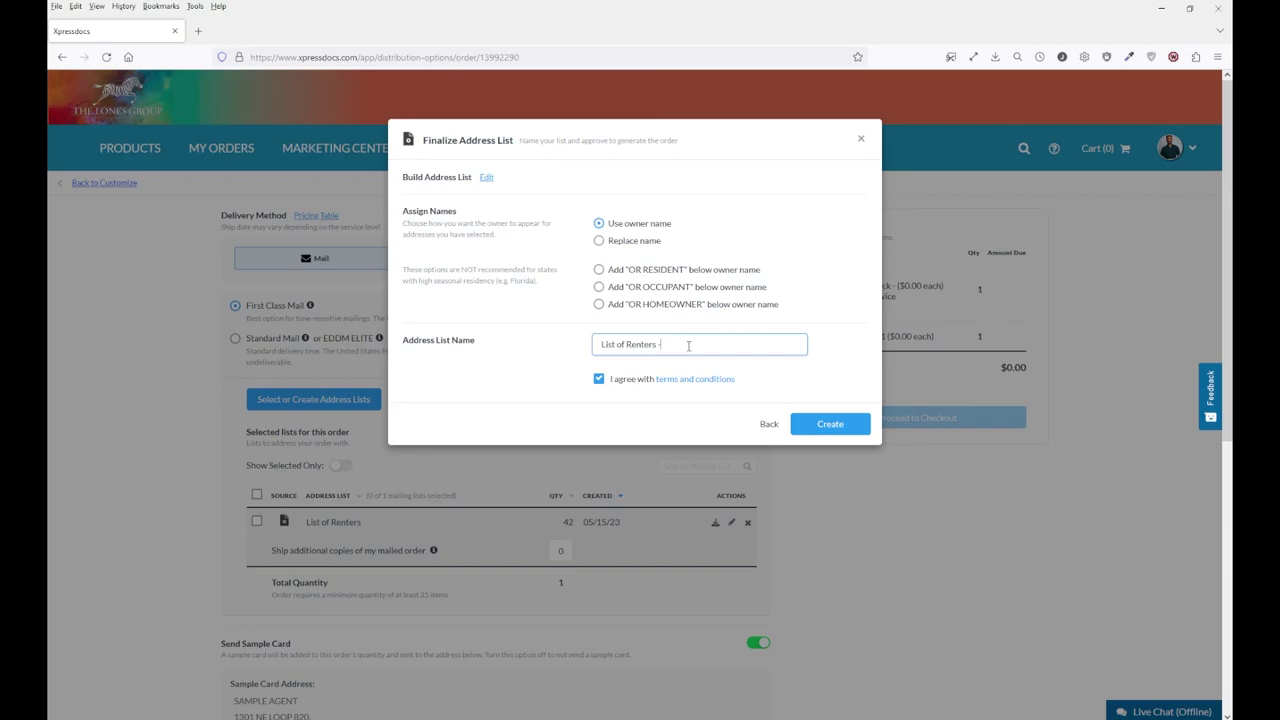
left_click(829, 423)
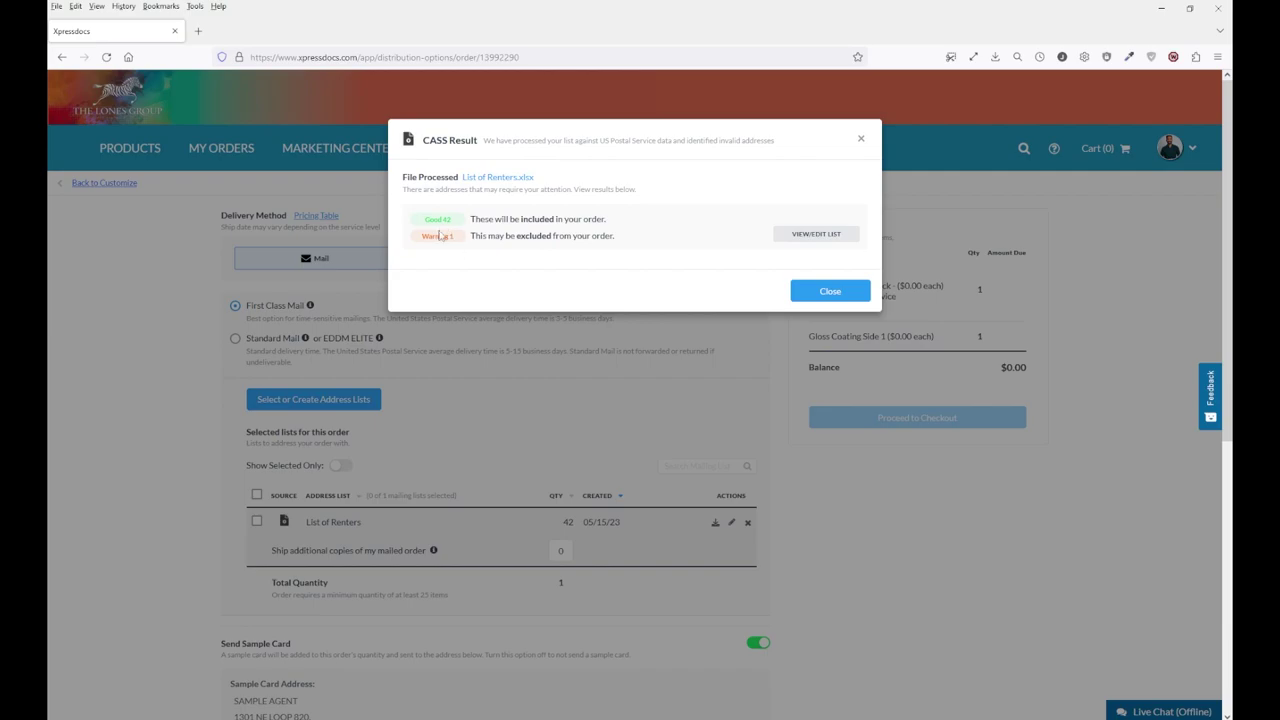
Step: View the verified address list and read the failed address's error without editing it
left_click(808, 235)
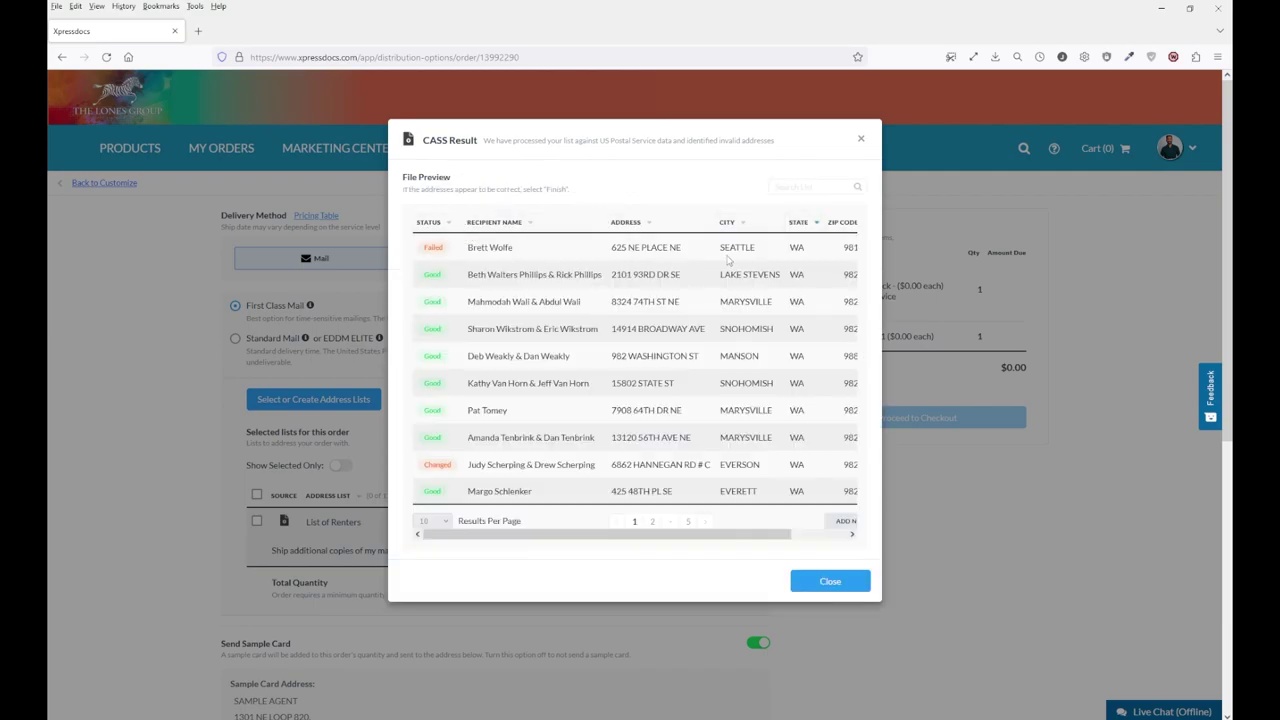
scroll(780, 370, "right", 2)
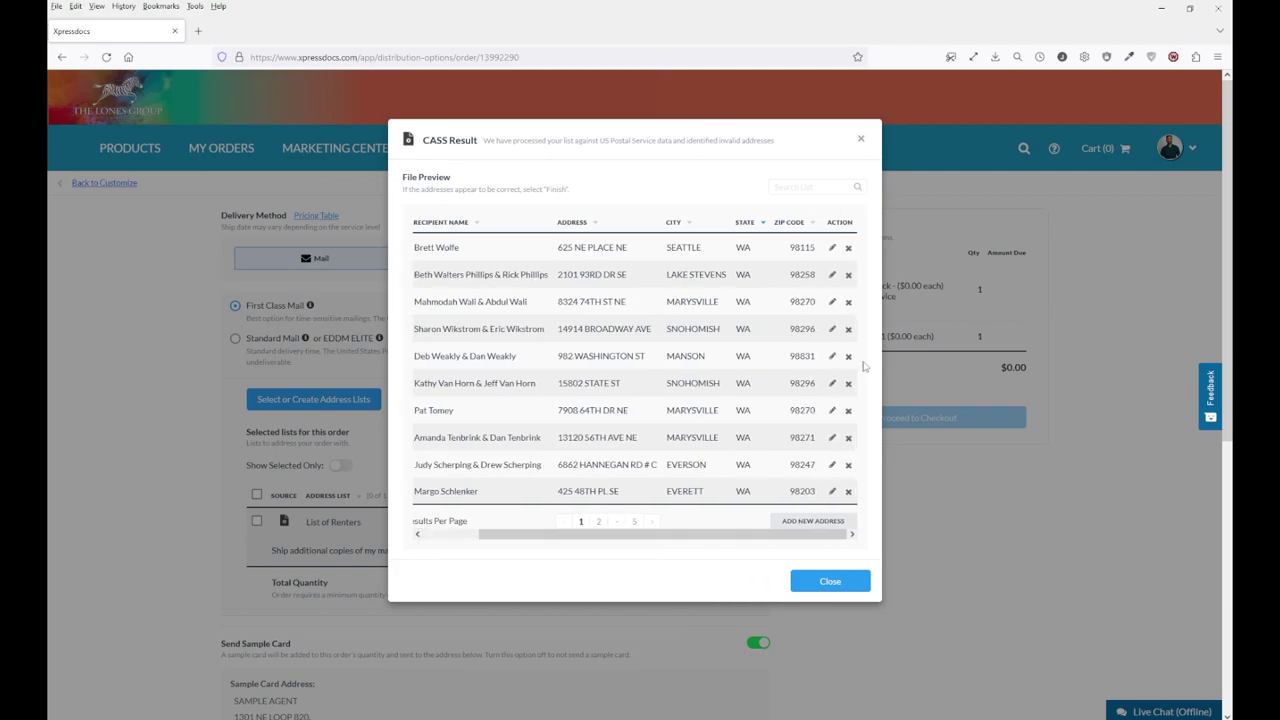
left_click(832, 248)
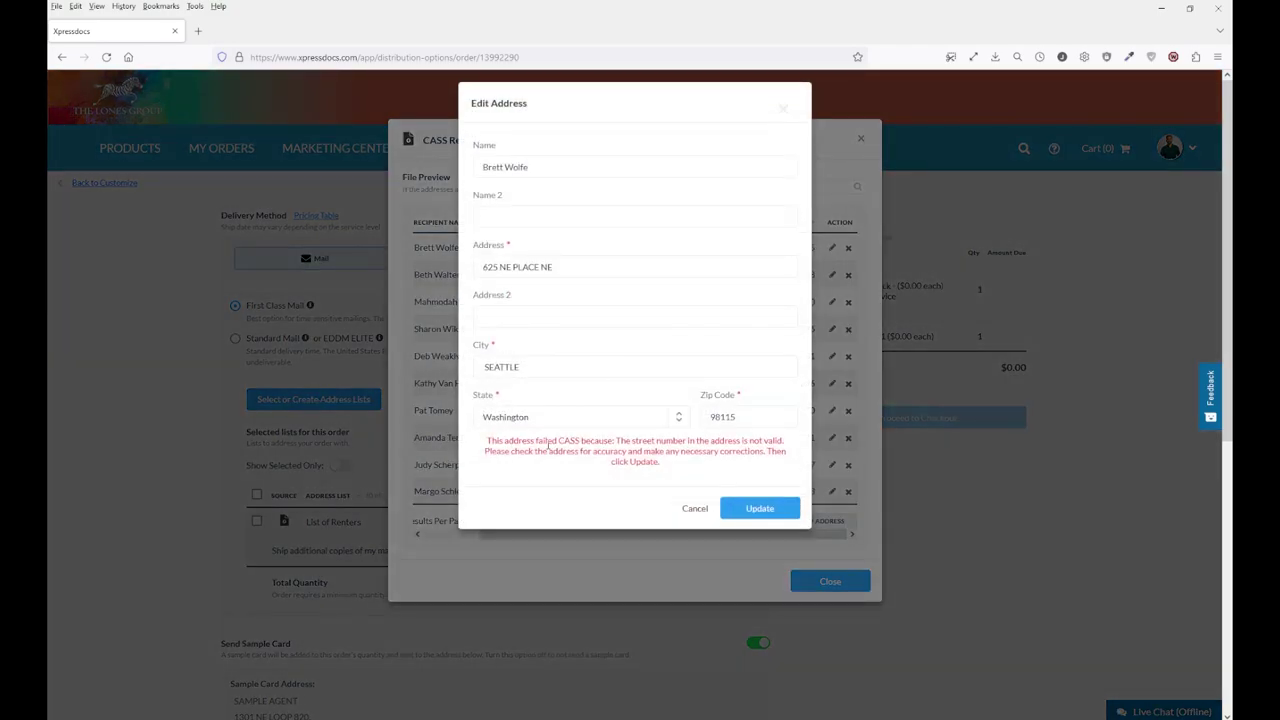
left_click_drag(617, 441, 788, 441)
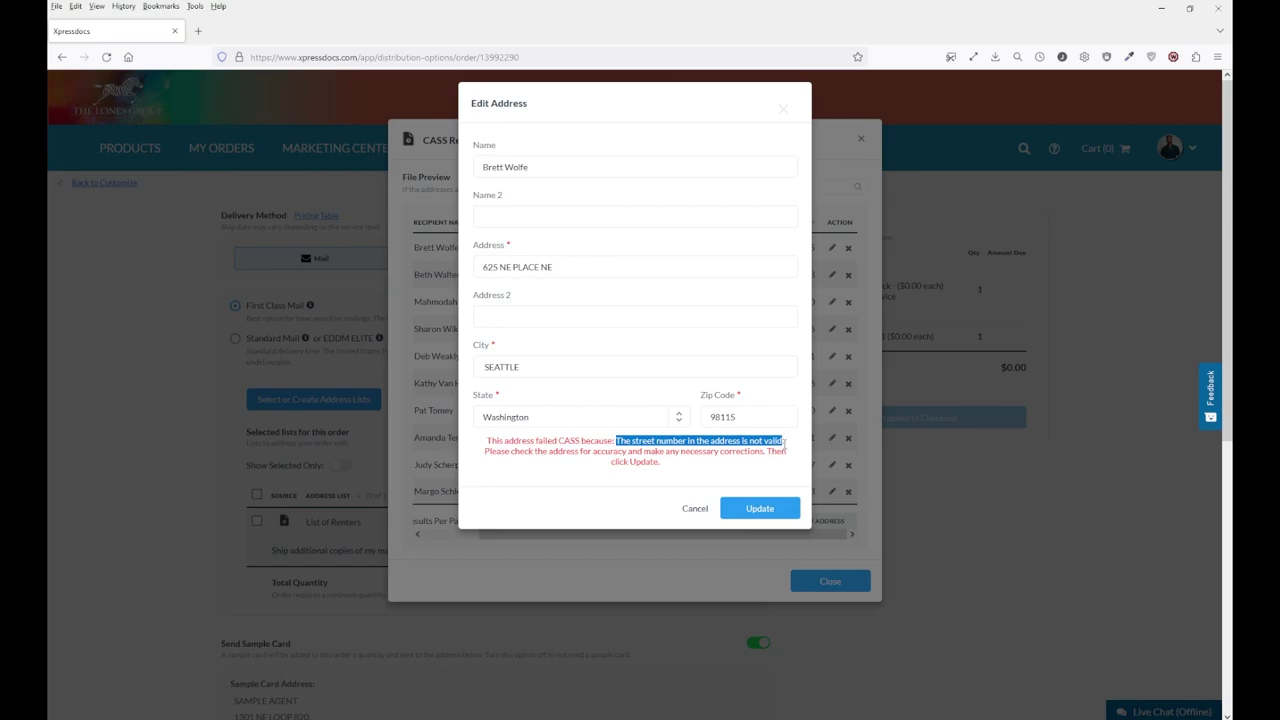
left_click(695, 508)
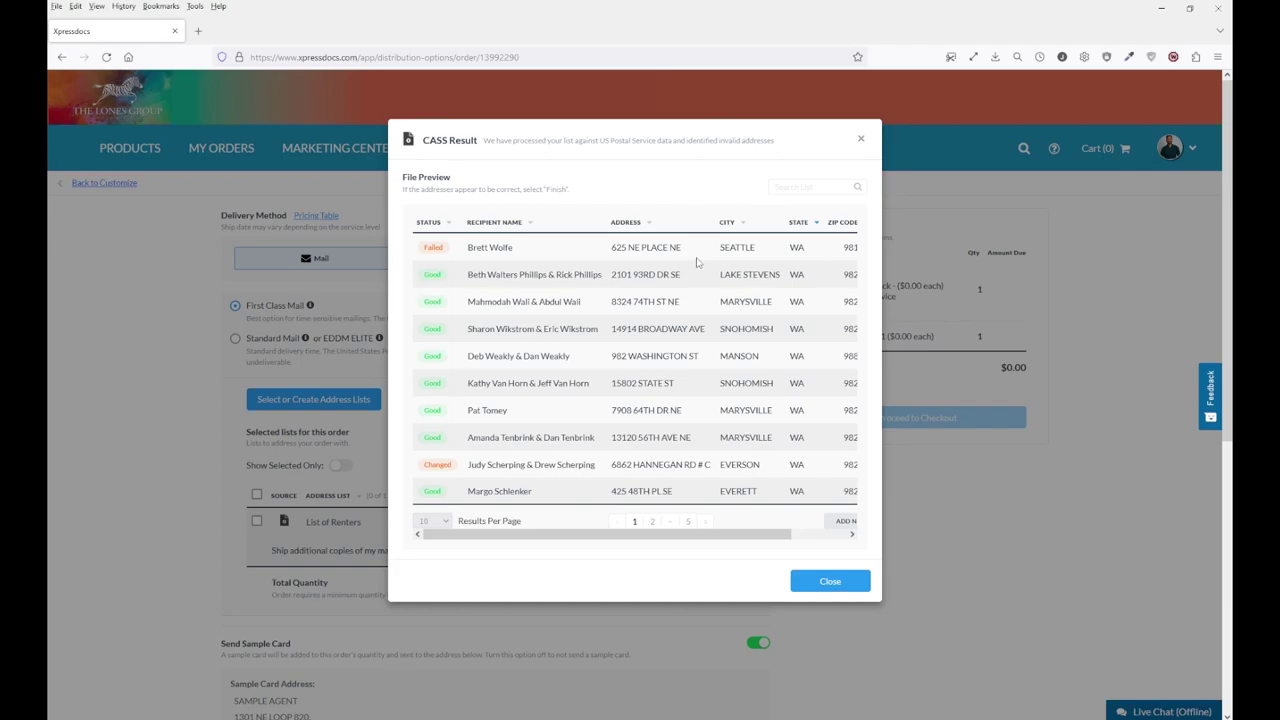
left_click_drag(600, 247, 683, 250)
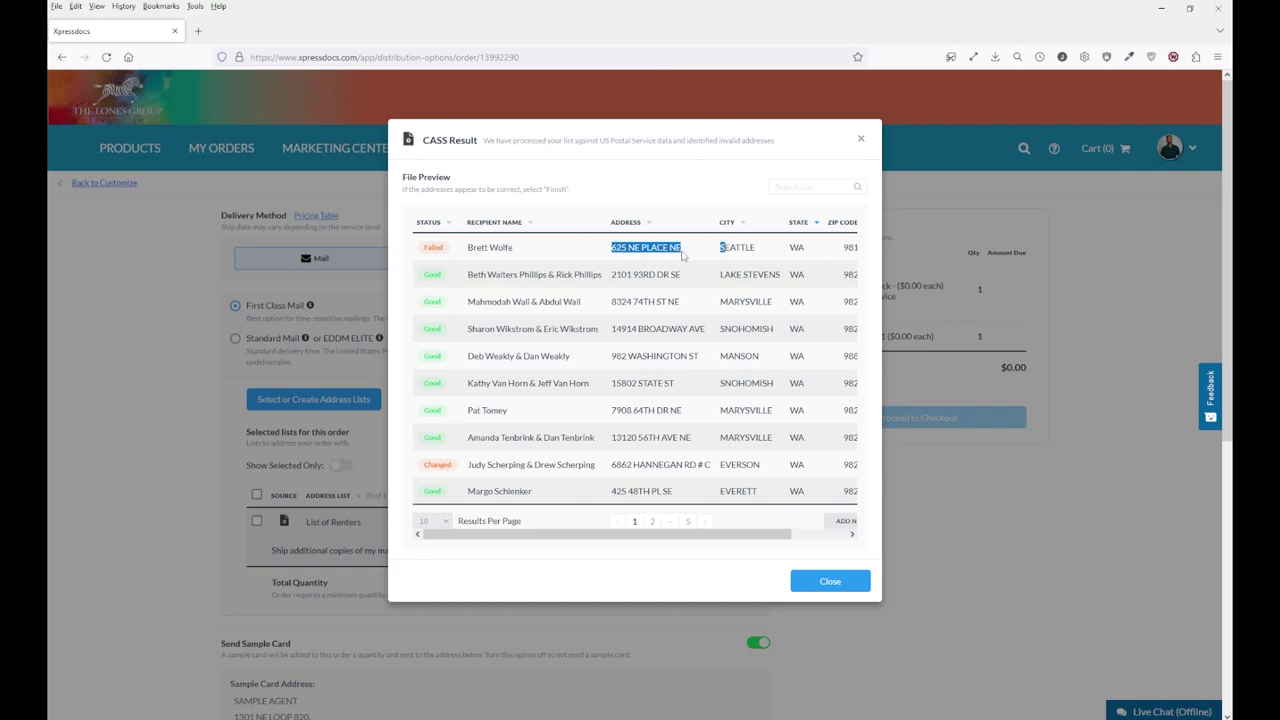
left_click(683, 252)
double_click(630, 249)
double_click(656, 248)
left_click_drag(686, 249, 617, 243)
left_click(575, 251)
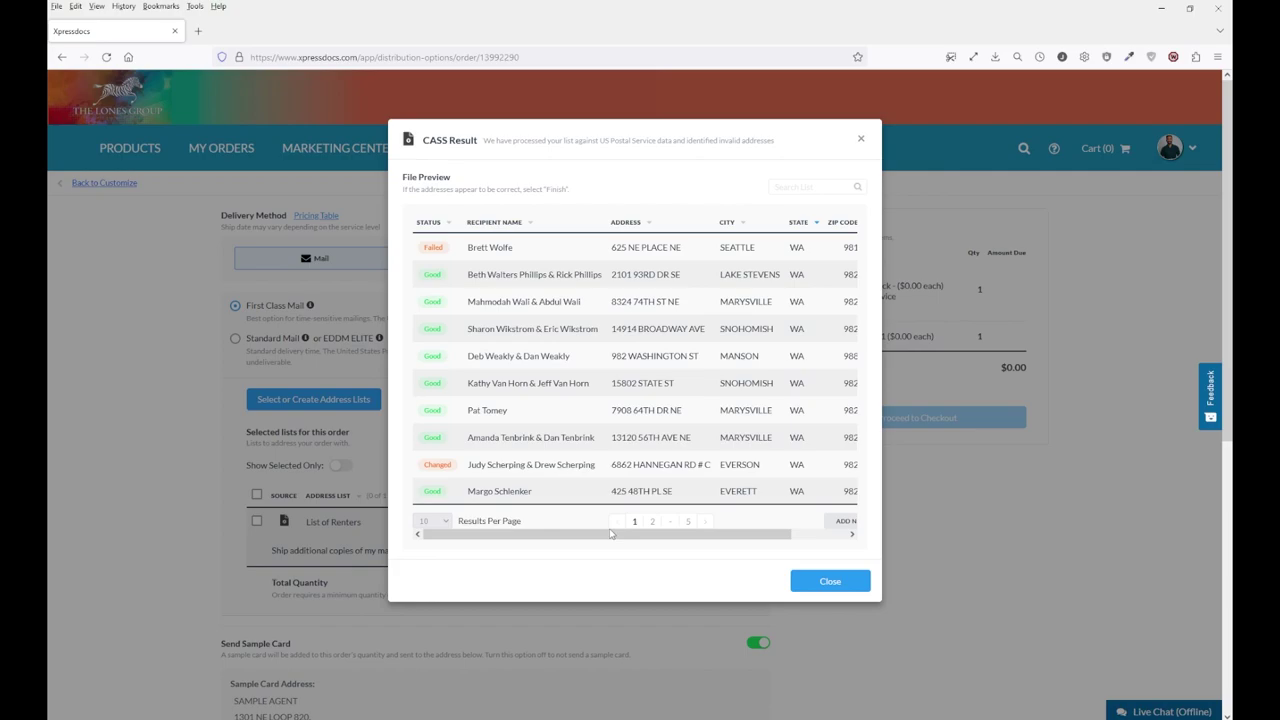
Step: Sort the addresses by status and review a changed entry, closing without saving
left_click(429, 222)
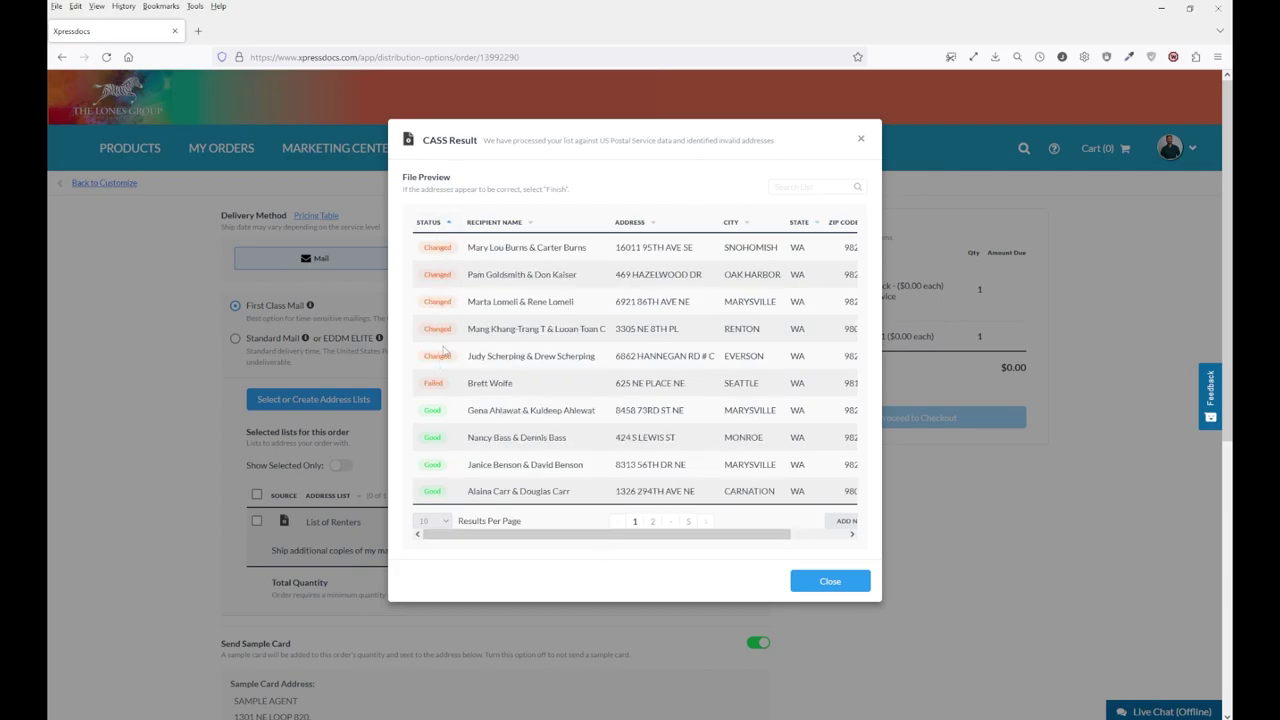
left_click_drag(790, 530, 820, 531)
left_click(832, 274)
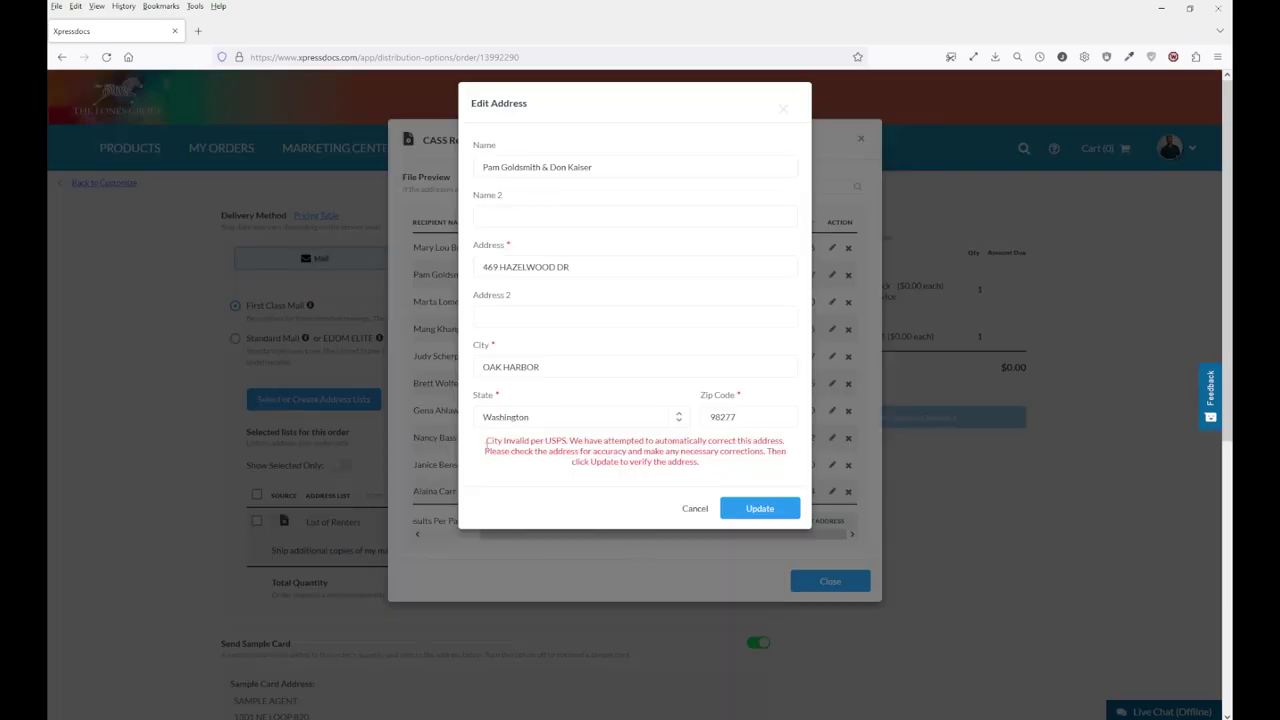
left_click_drag(485, 441, 572, 443)
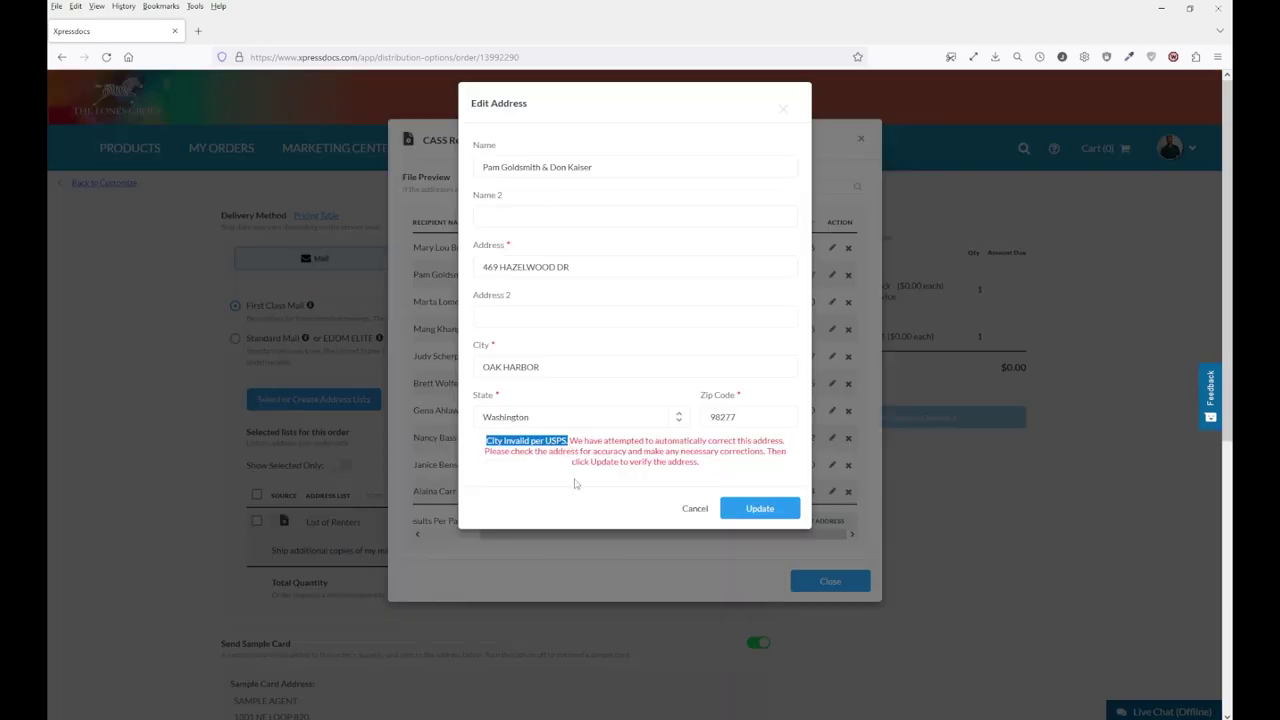
left_click(695, 509)
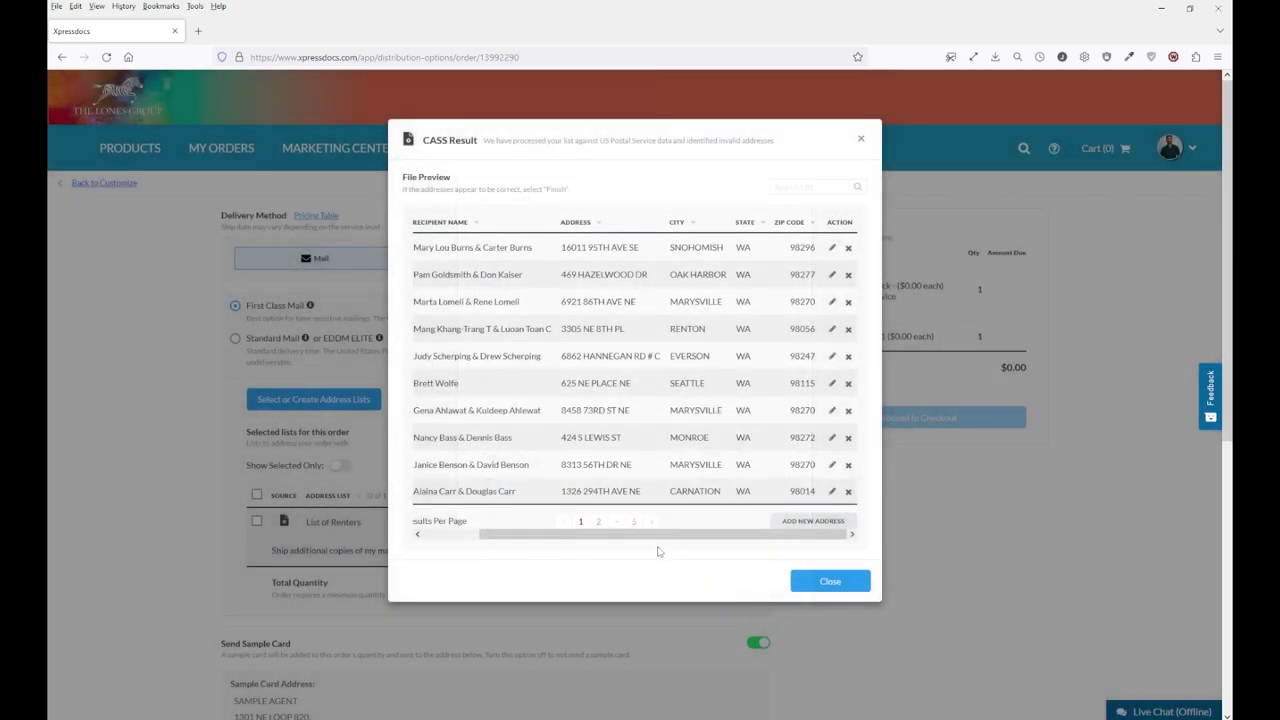
Step: Close the CASS Result dialog and review the order for List of Renters - New: 43 pieces, $55.47
left_click(830, 582)
scroll(718, 577, "down", 2)
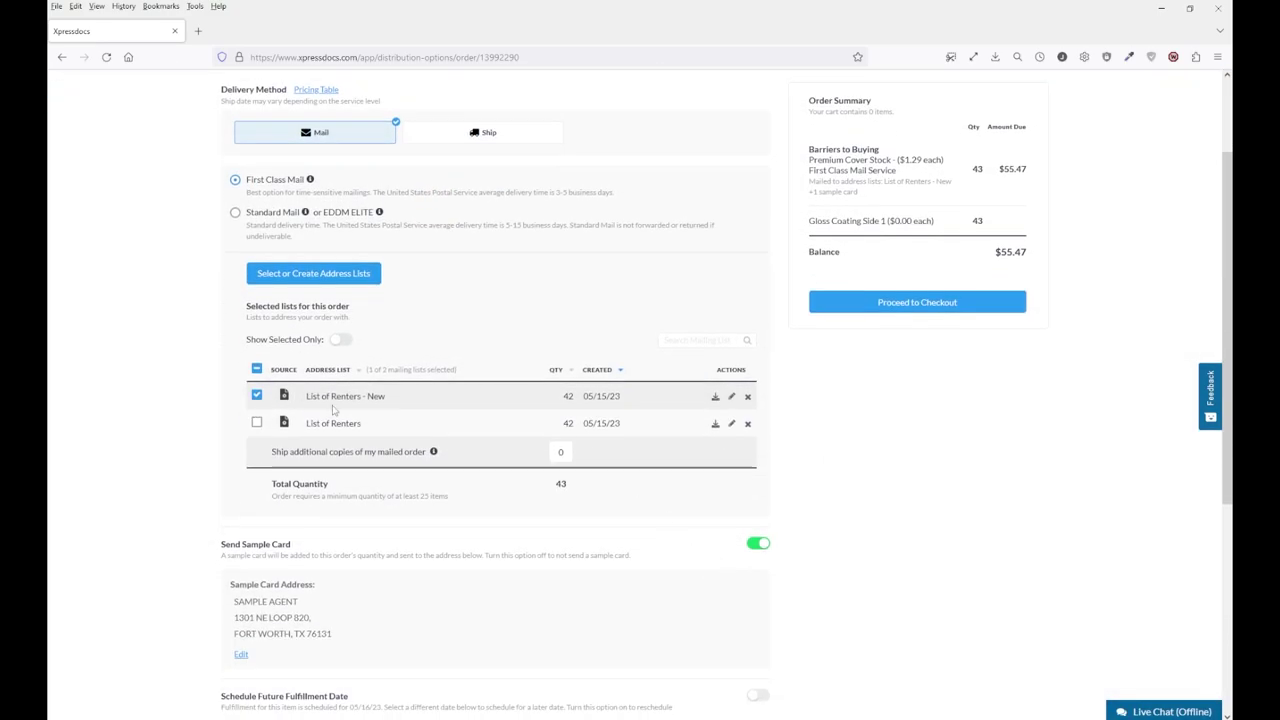
scroll(674, 409, "down", 5)
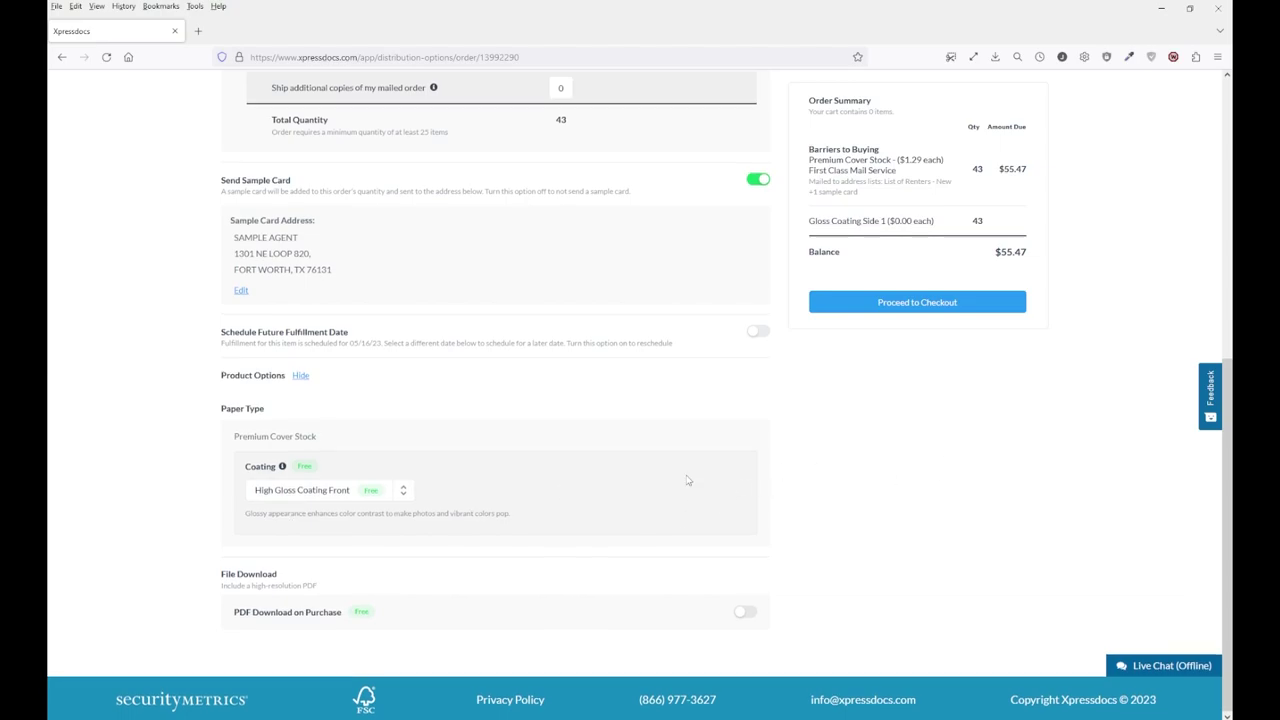
scroll(686, 480, "up", 4)
scroll(910, 380, "up", 2)
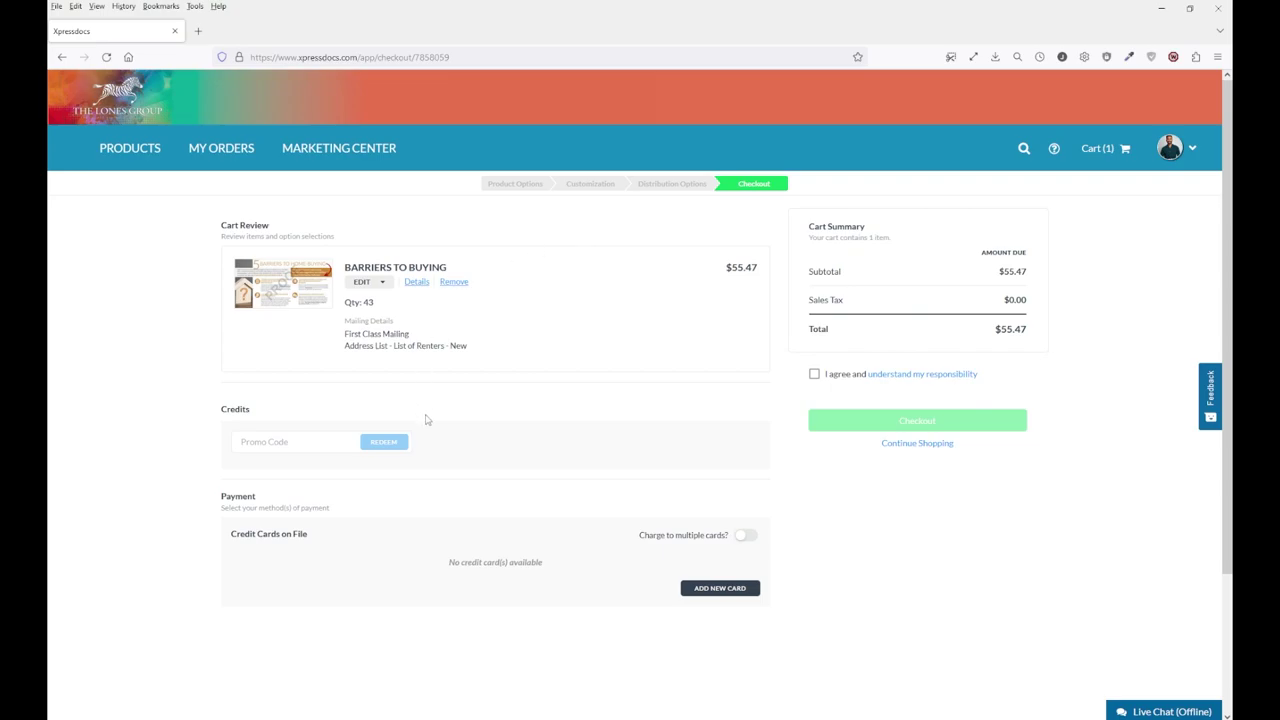
scroll(429, 420, "down", 1)
left_click(269, 377)
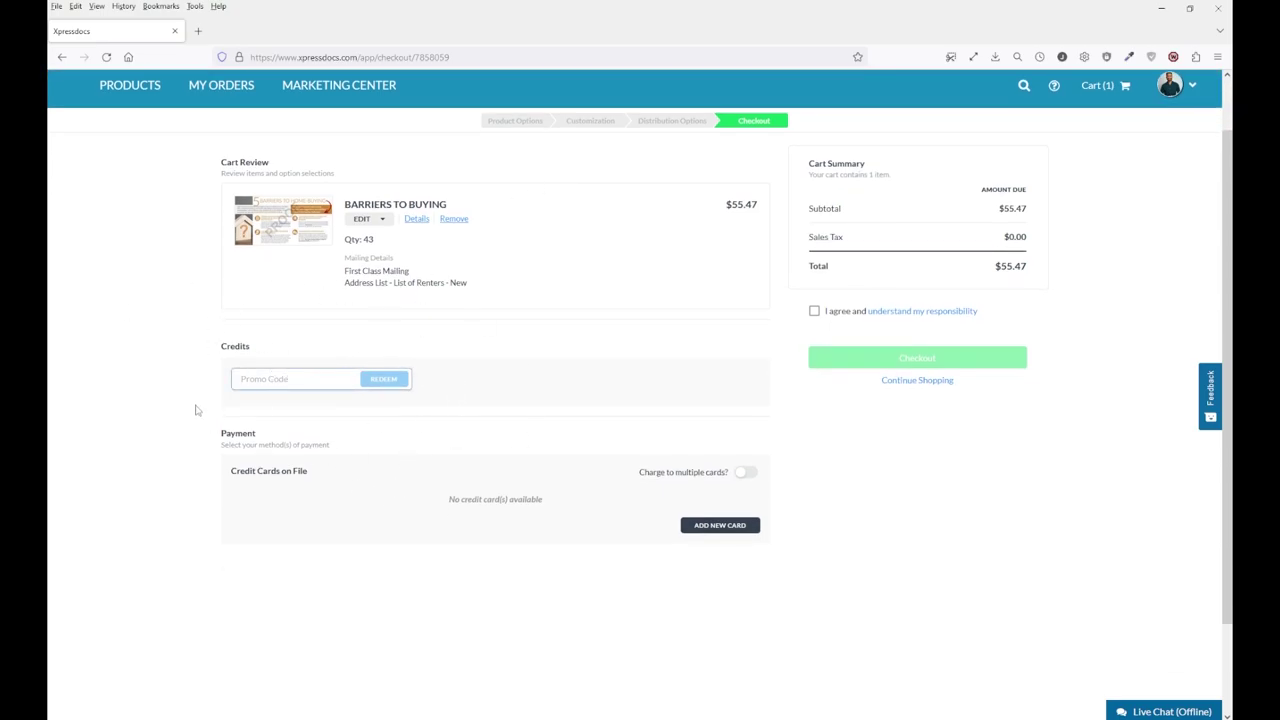
left_click(260, 517)
scroll(925, 556, "up", 1)
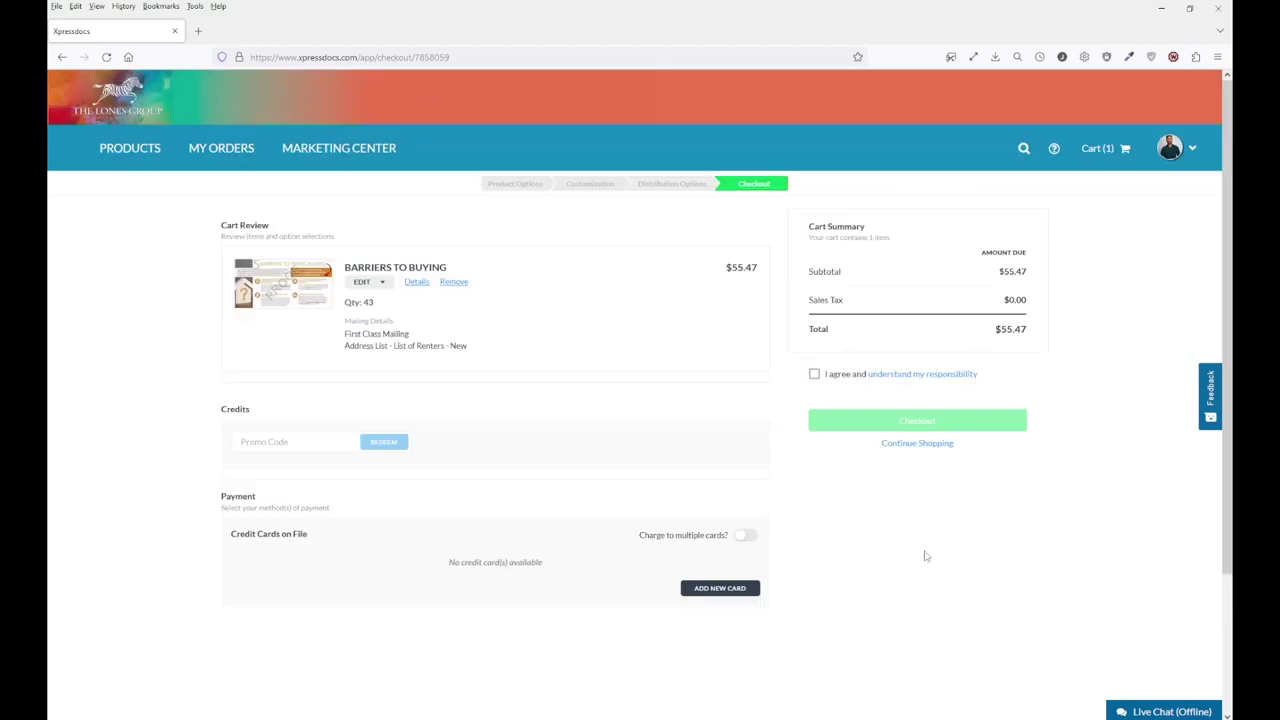